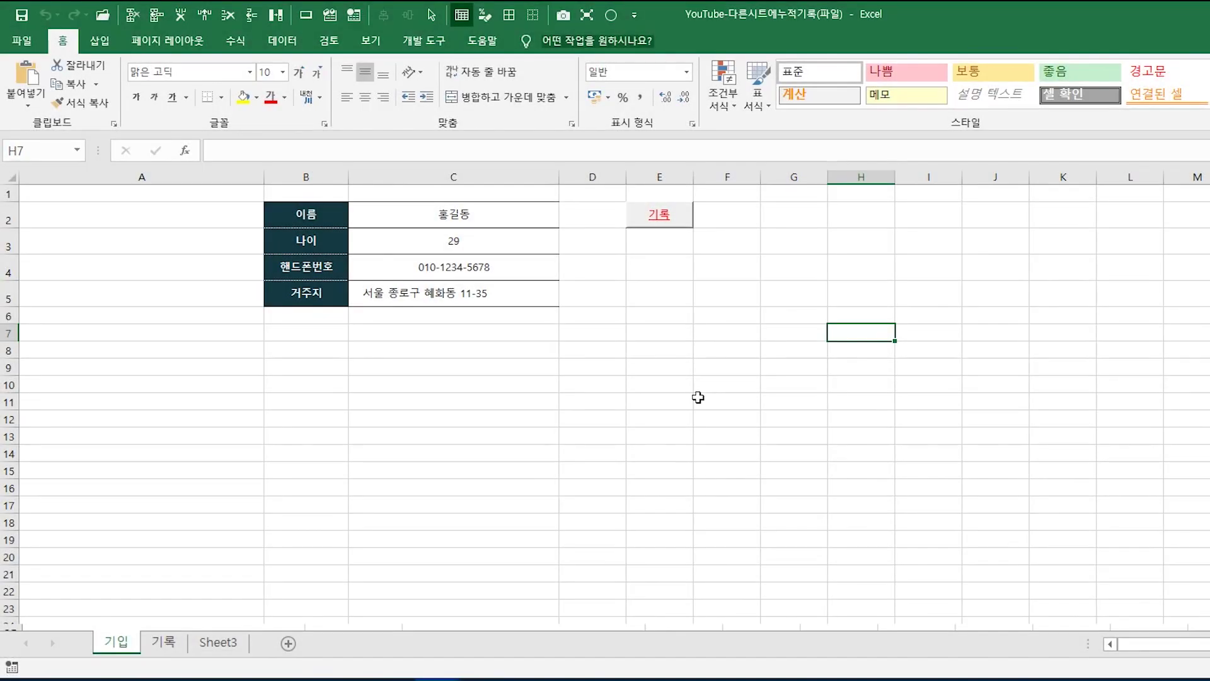
Log the filled 기입 form as record No 1 (age 29) on the 기록 sheet and confirm the new row
{"action": "left_click", "coordinate": [182, 642]}
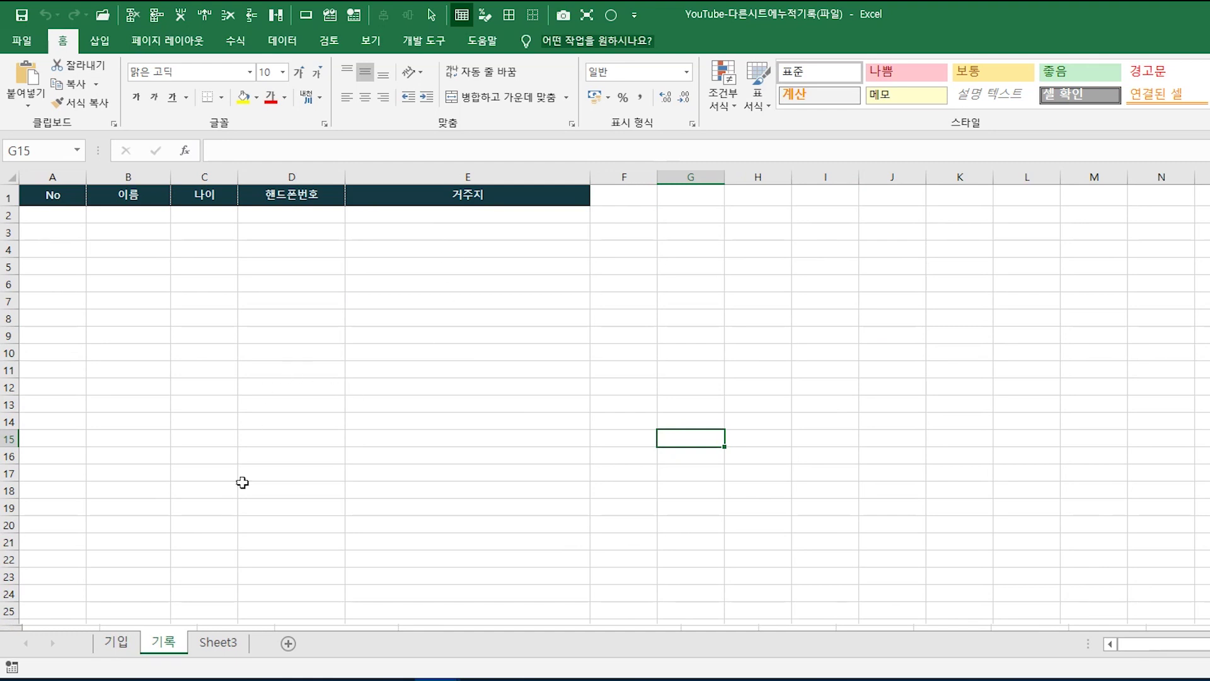
{"action": "left_click", "coordinate": [122, 644]}
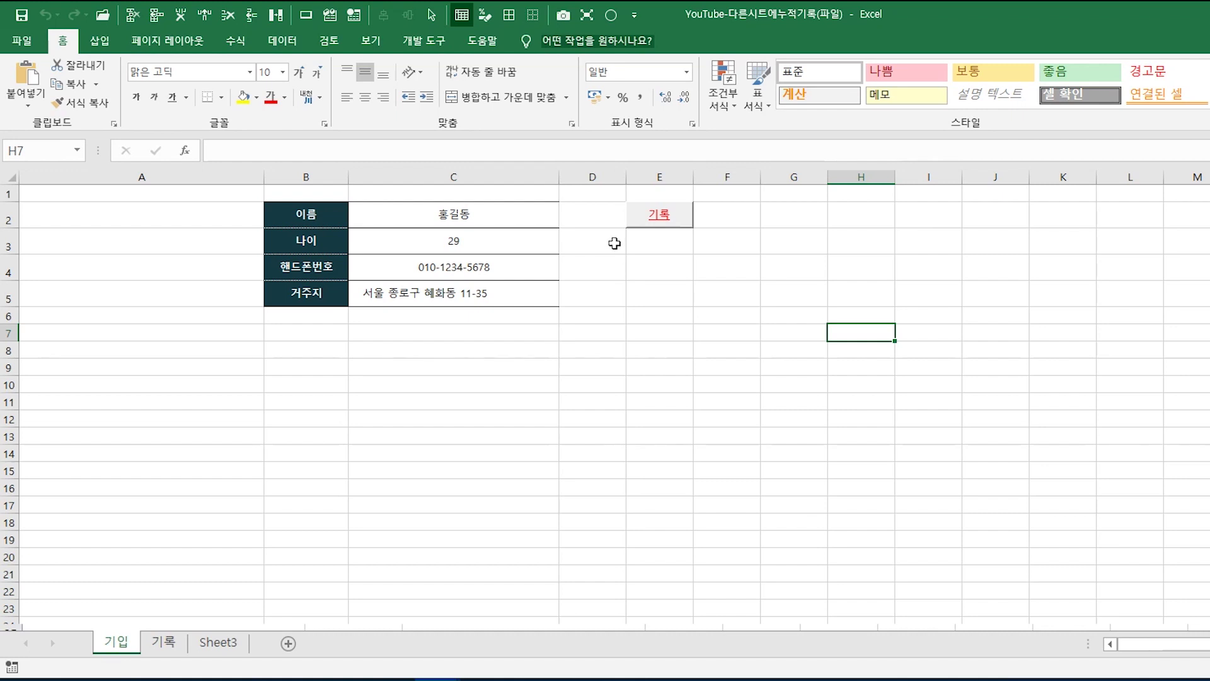
{"action": "left_click", "coordinate": [667, 223]}
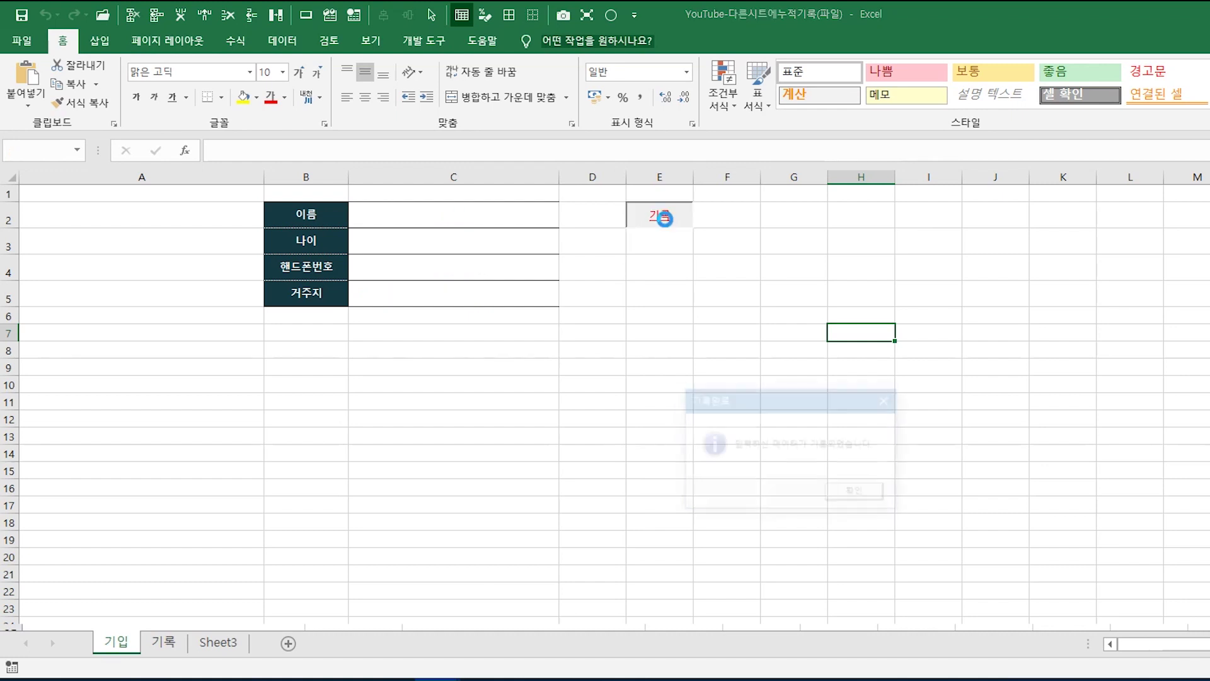
{"action": "left_click", "coordinate": [869, 496]}
{"action": "left_click", "coordinate": [171, 649]}
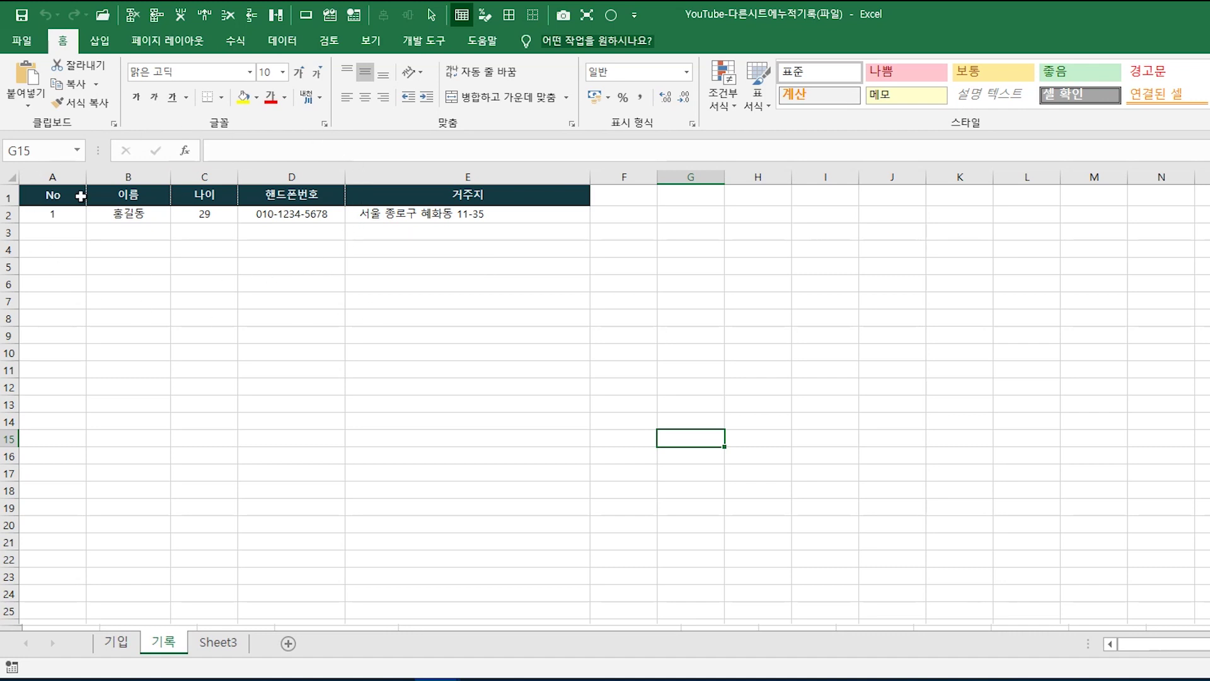
Paste a second person's details into the 기입 form's input cells C2:C5
{"action": "left_click", "coordinate": [118, 642]}
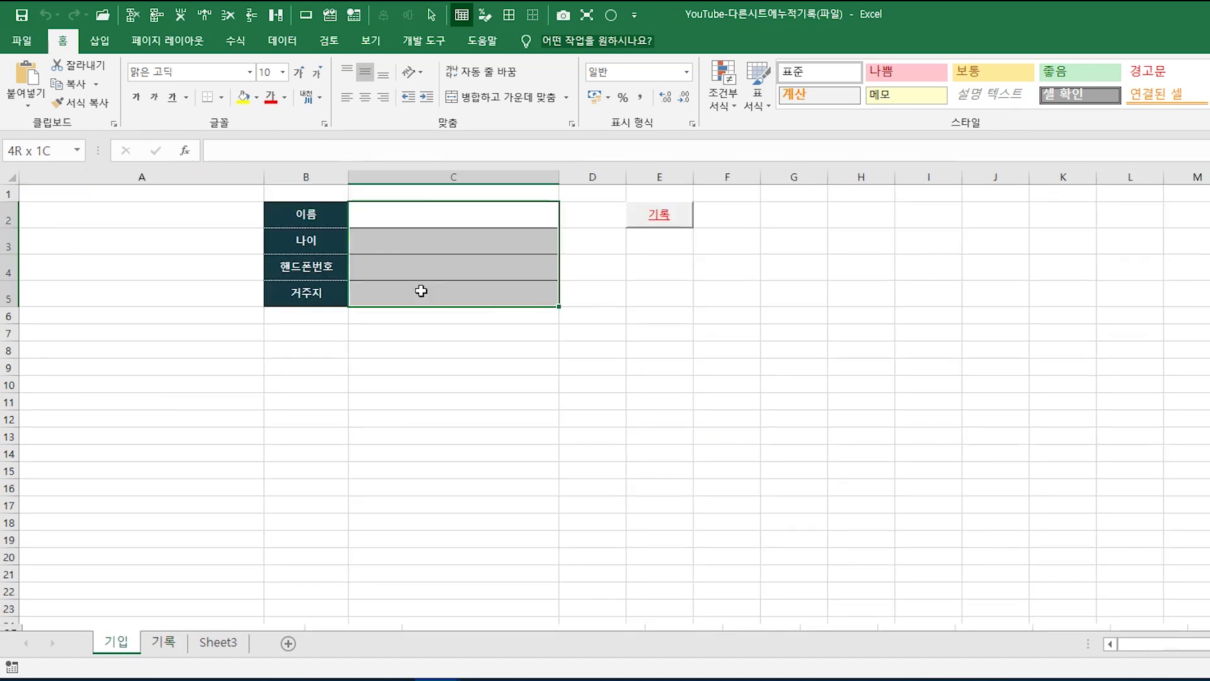
{"action": "right_click", "coordinate": [421, 291]}
{"action": "left_click", "coordinate": [479, 354]}
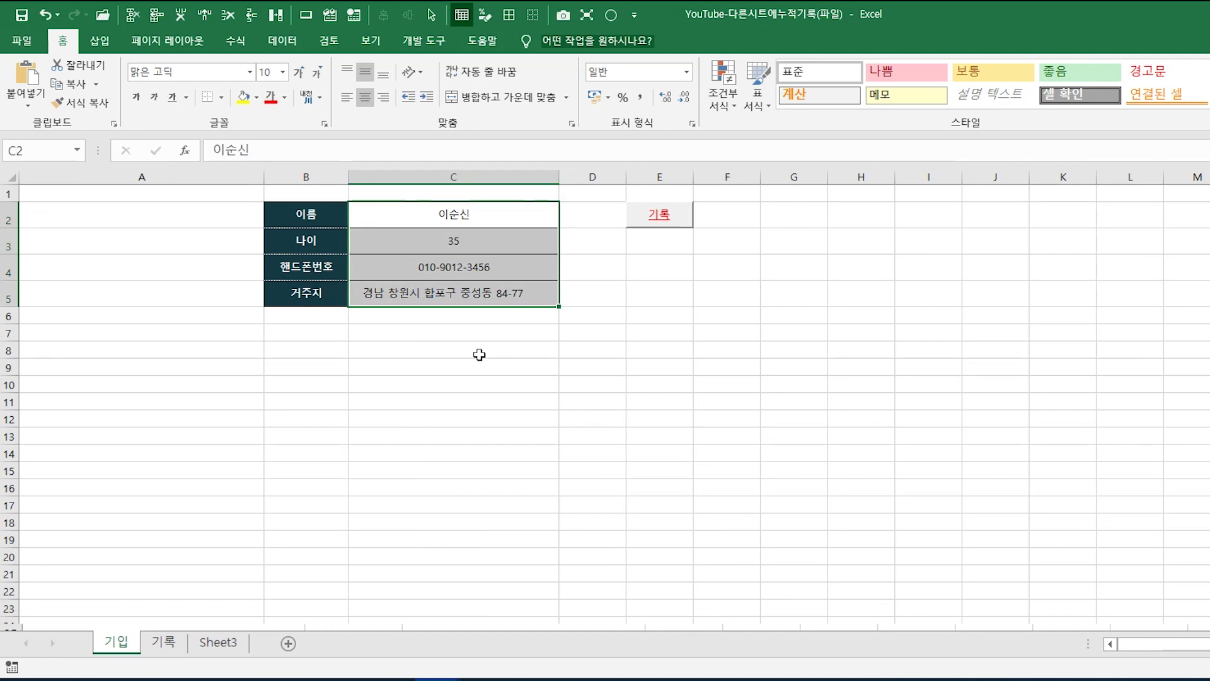
{"action": "left_click", "coordinate": [479, 354]}
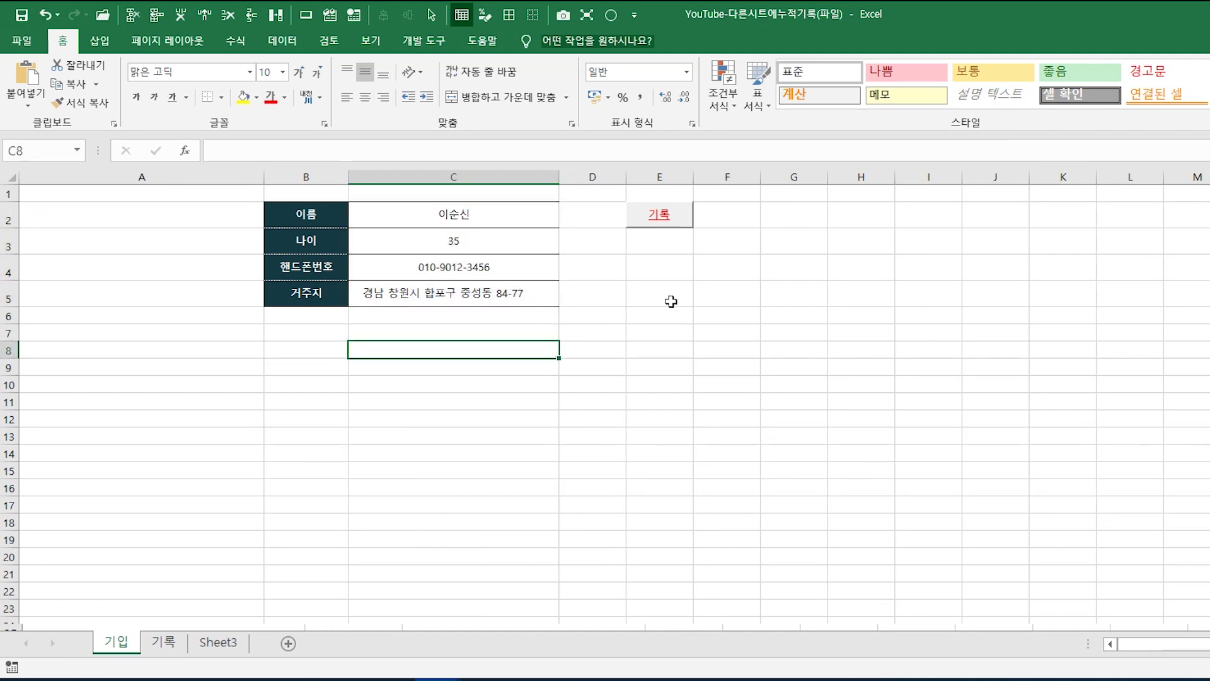
Record the entry as No 2 (age 35) and check it on the 기록 sheet
{"action": "left_click", "coordinate": [661, 231]}
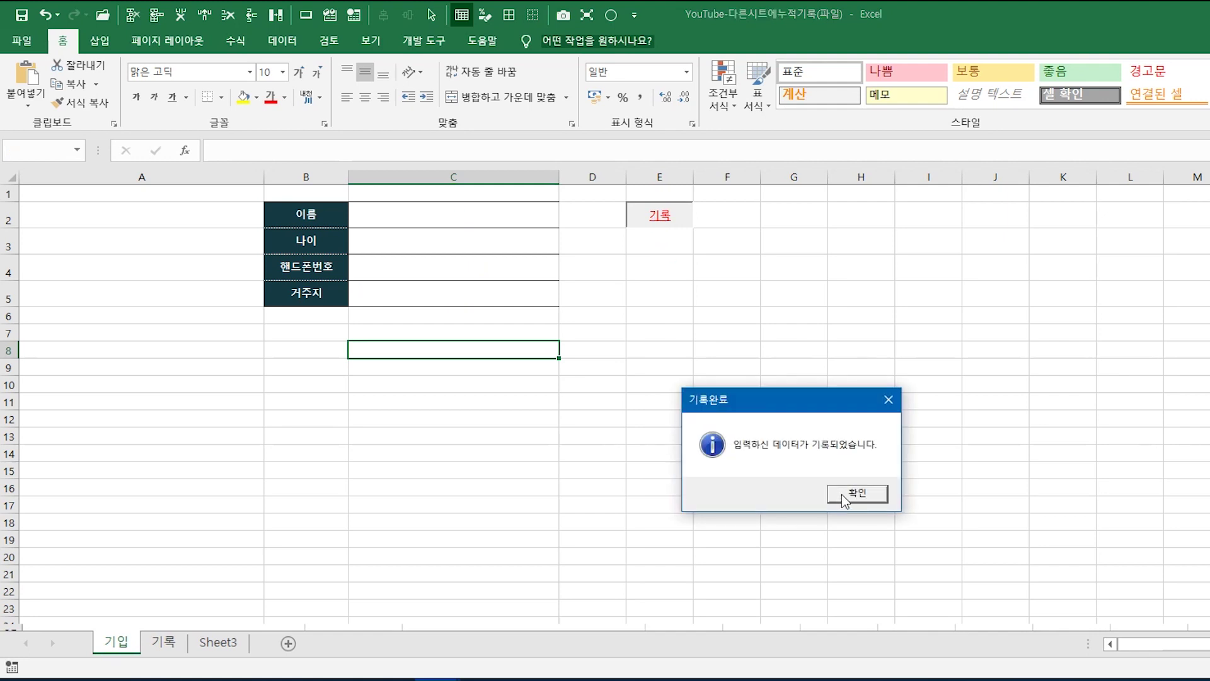
{"action": "left_click", "coordinate": [846, 493]}
{"action": "left_click", "coordinate": [171, 646]}
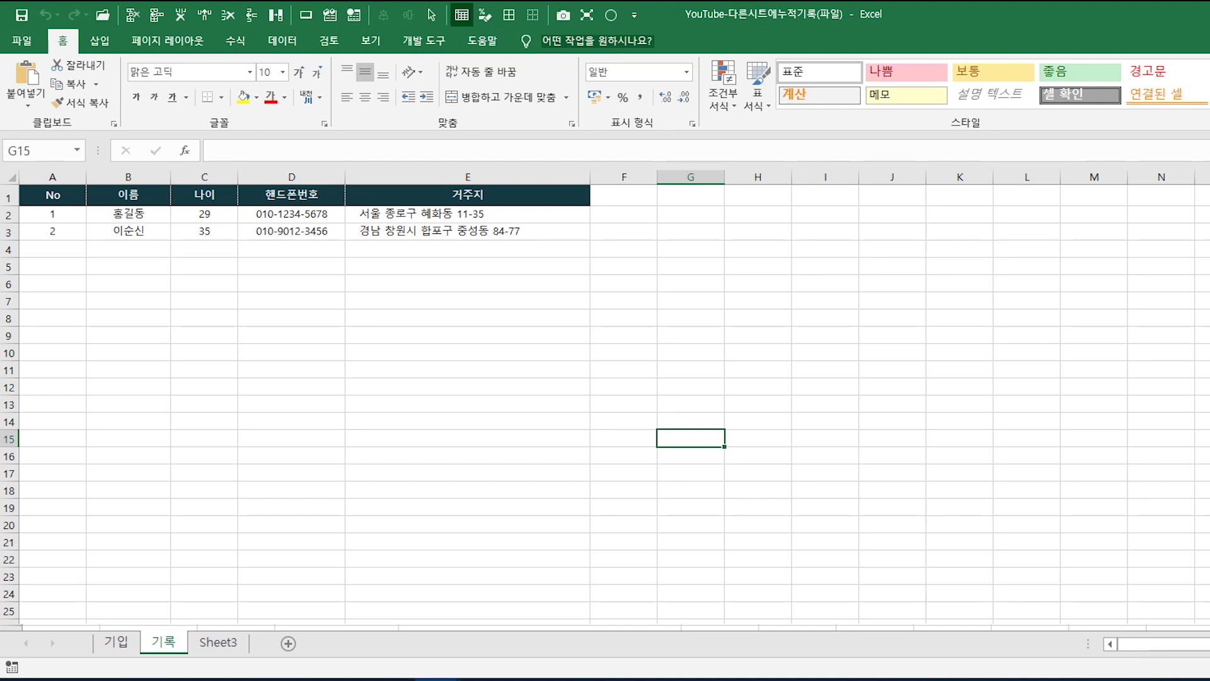
Select the second record's cells A3:E3 on the 기록 sheet
{"action": "left_click", "coordinate": [140, 218]}
{"action": "left_click", "coordinate": [140, 234]}
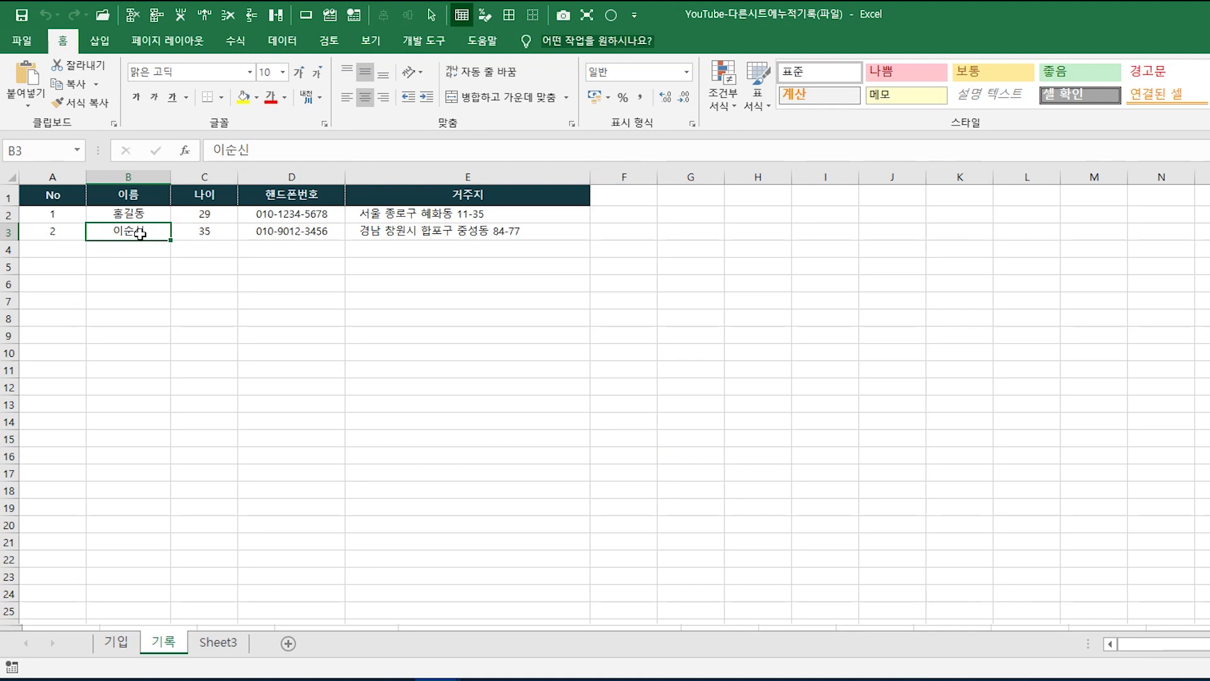
{"action": "left_click_drag", "start_coordinate": [75, 237], "coordinate": [483, 237]}
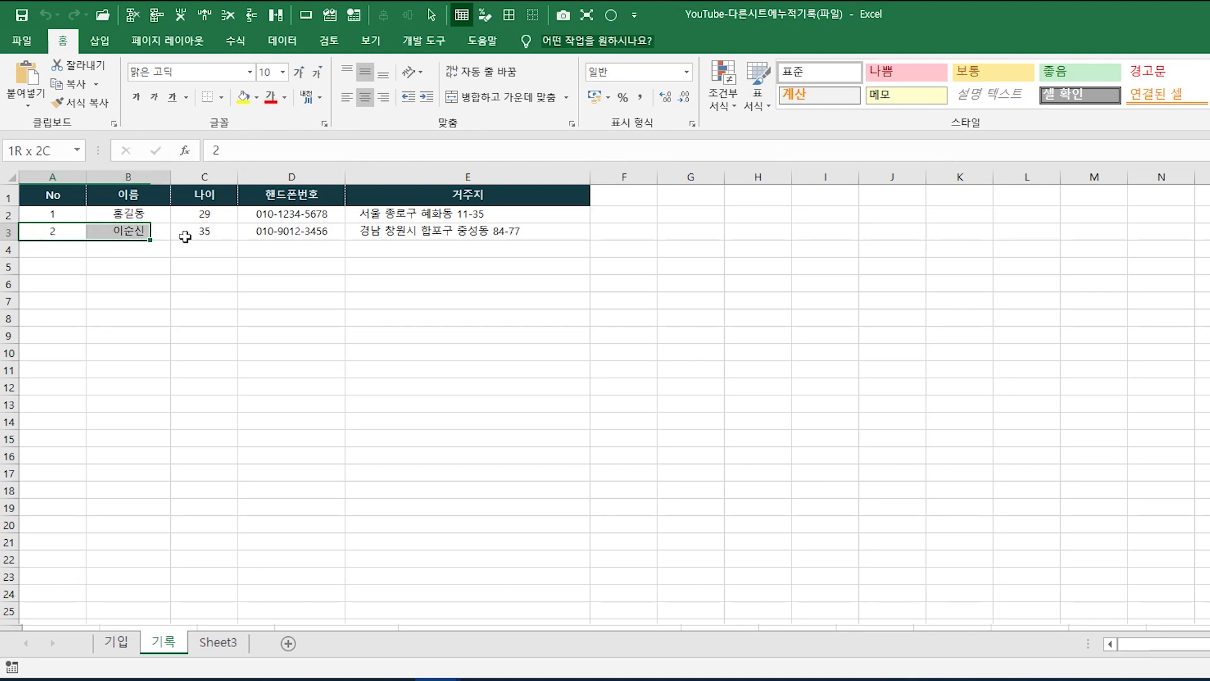
Return to the now-empty 기입 form and select its input cells C2:C5
{"action": "left_click", "coordinate": [124, 643]}
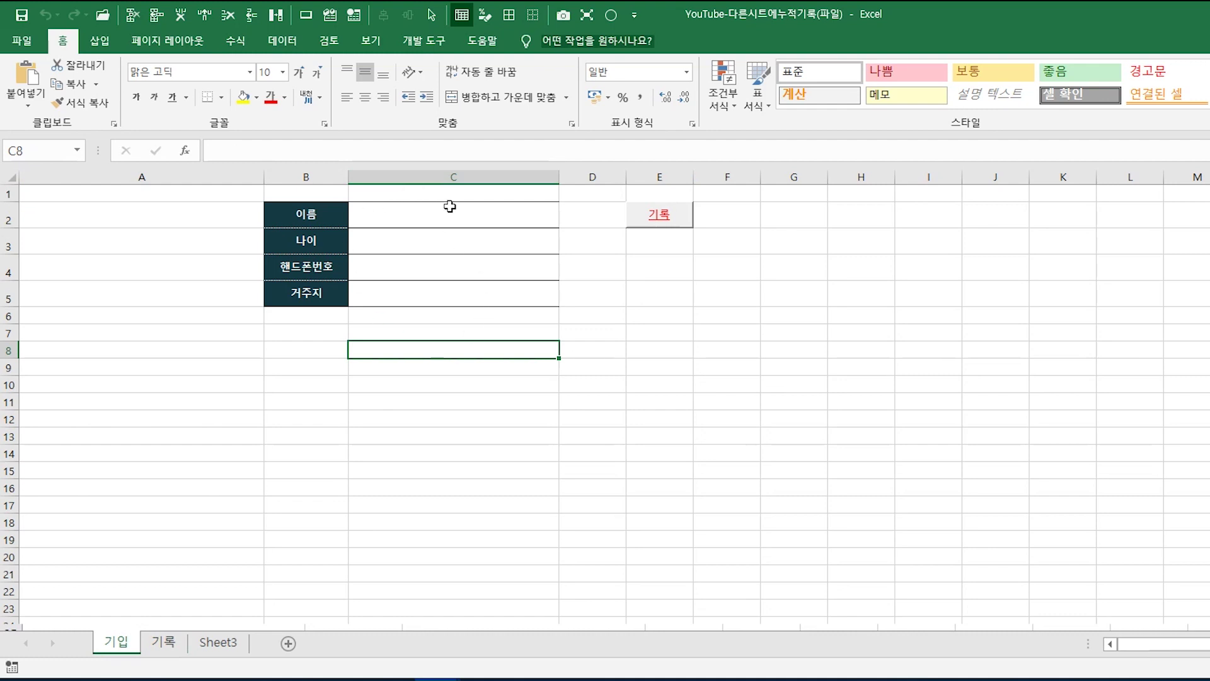
{"action": "left_click", "coordinate": [443, 293]}
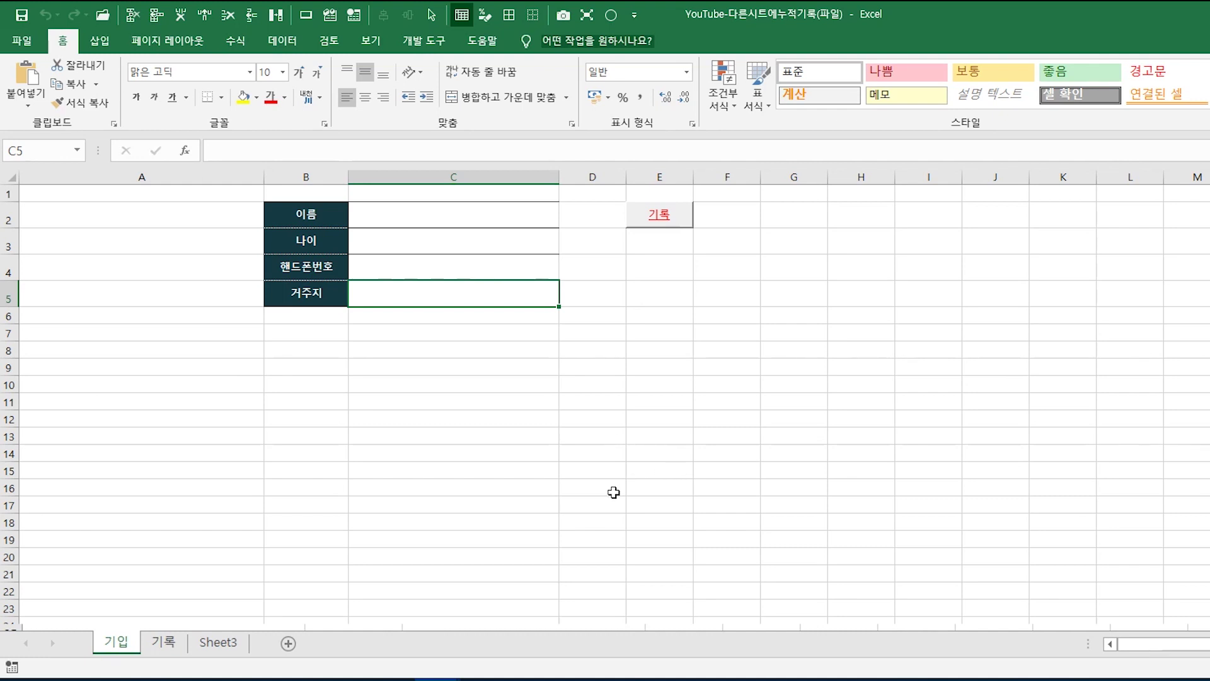
{"action": "left_click_drag", "start_coordinate": [441, 212], "coordinate": [437, 292]}
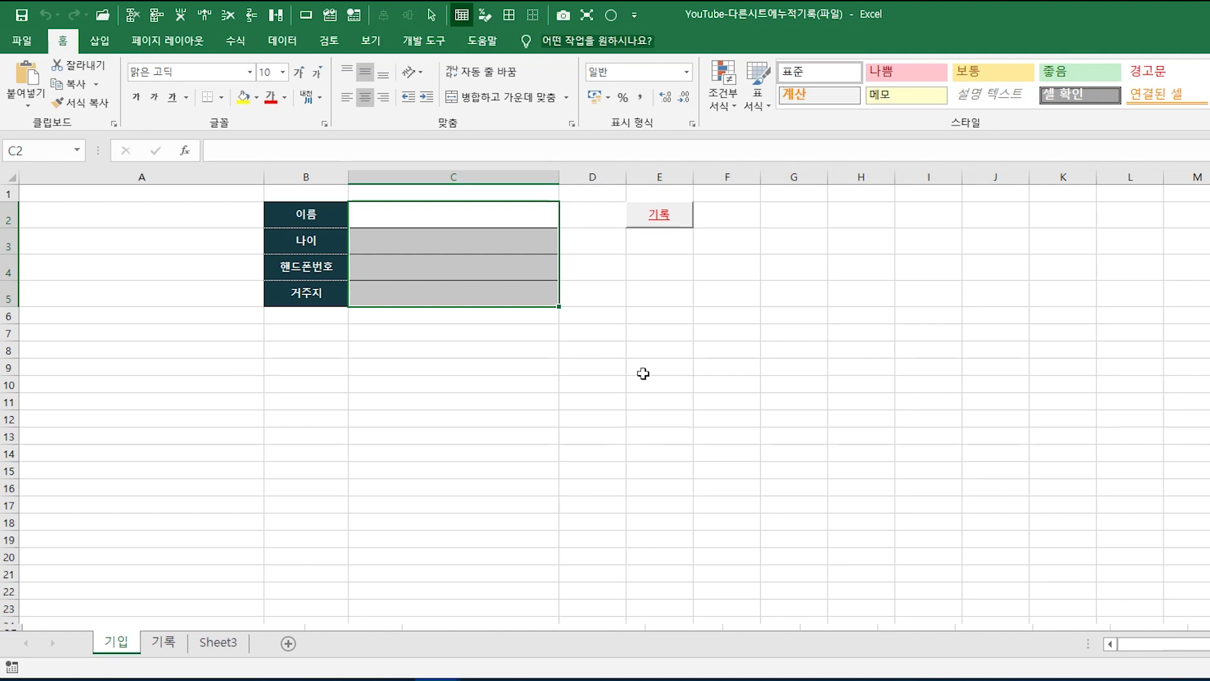
{"action": "left_click", "coordinate": [651, 332]}
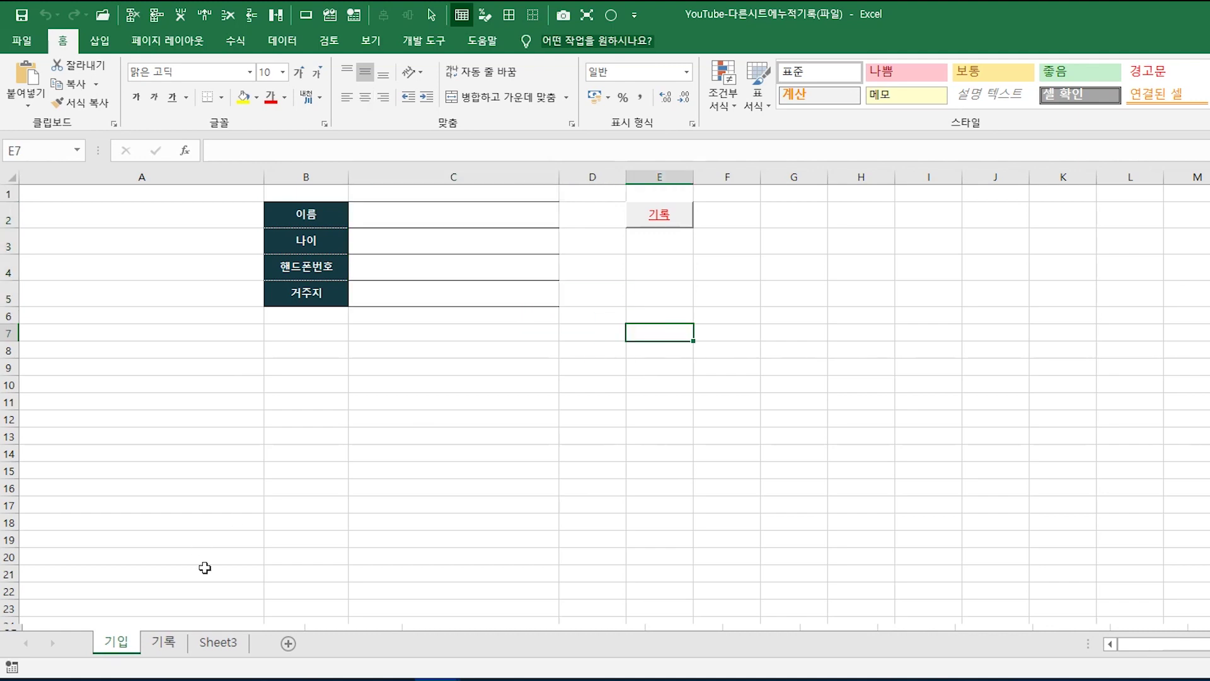
Open Module1 in the VBA editor and highlight the Dim T, n, rng declarations, then the T = and Set rng = lines
{"action": "left_click", "coordinate": [330, 15]}
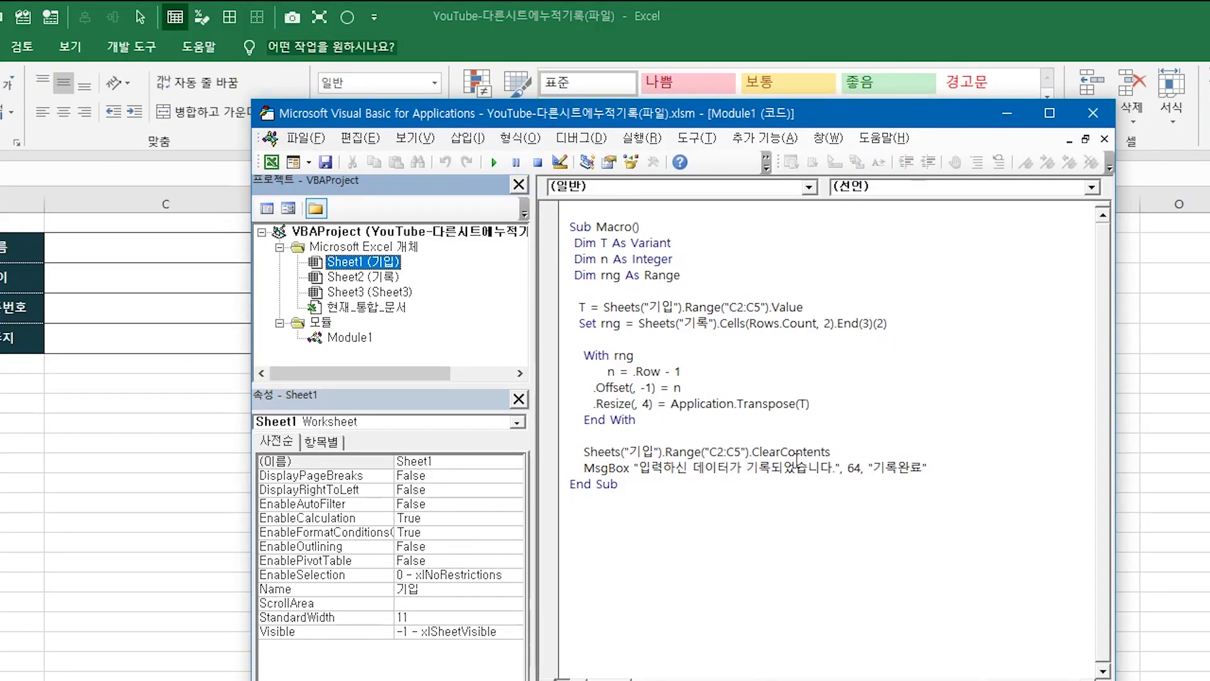
{"action": "left_click_drag", "start_coordinate": [571, 242], "coordinate": [699, 242]}
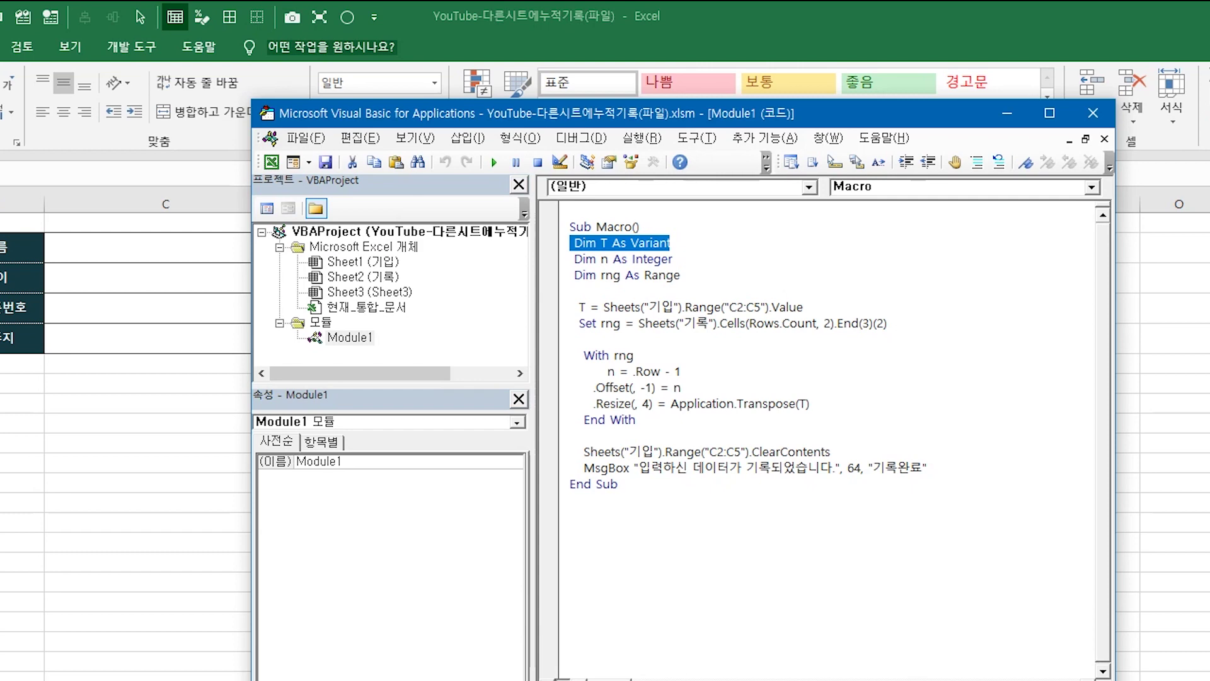
{"action": "left_click_drag", "start_coordinate": [574, 259], "coordinate": [688, 259]}
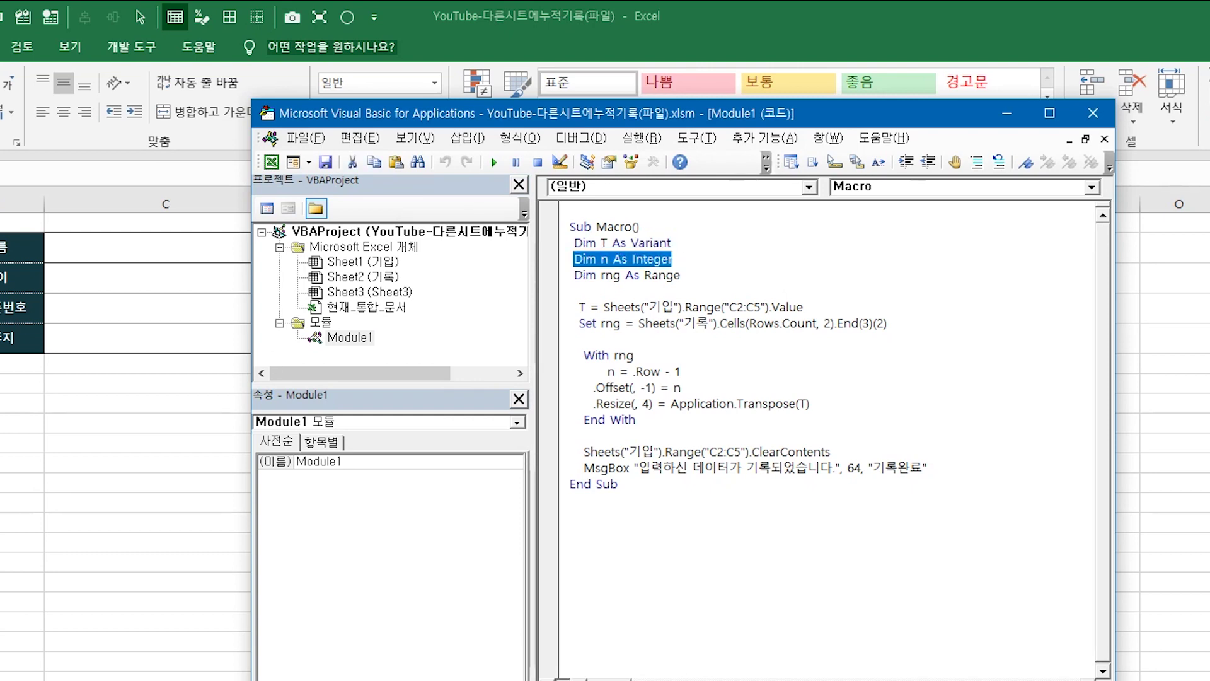
{"action": "left_click_drag", "start_coordinate": [574, 276], "coordinate": [691, 275]}
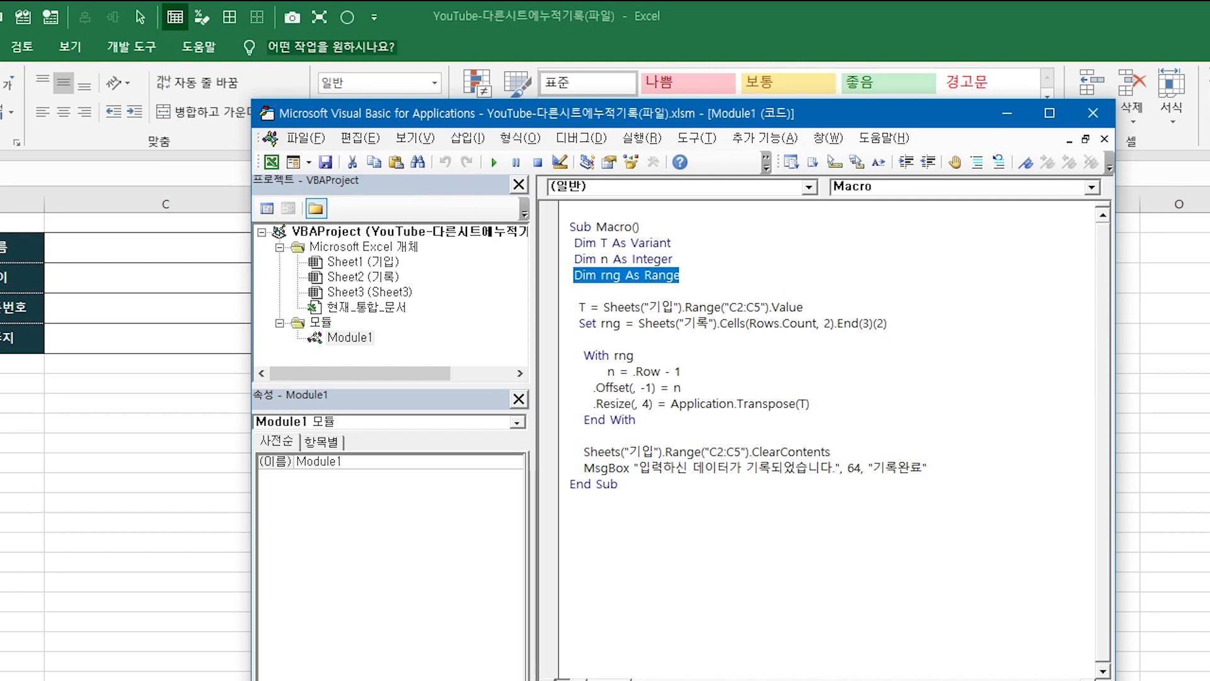
{"action": "left_click_drag", "start_coordinate": [571, 307], "coordinate": [867, 303]}
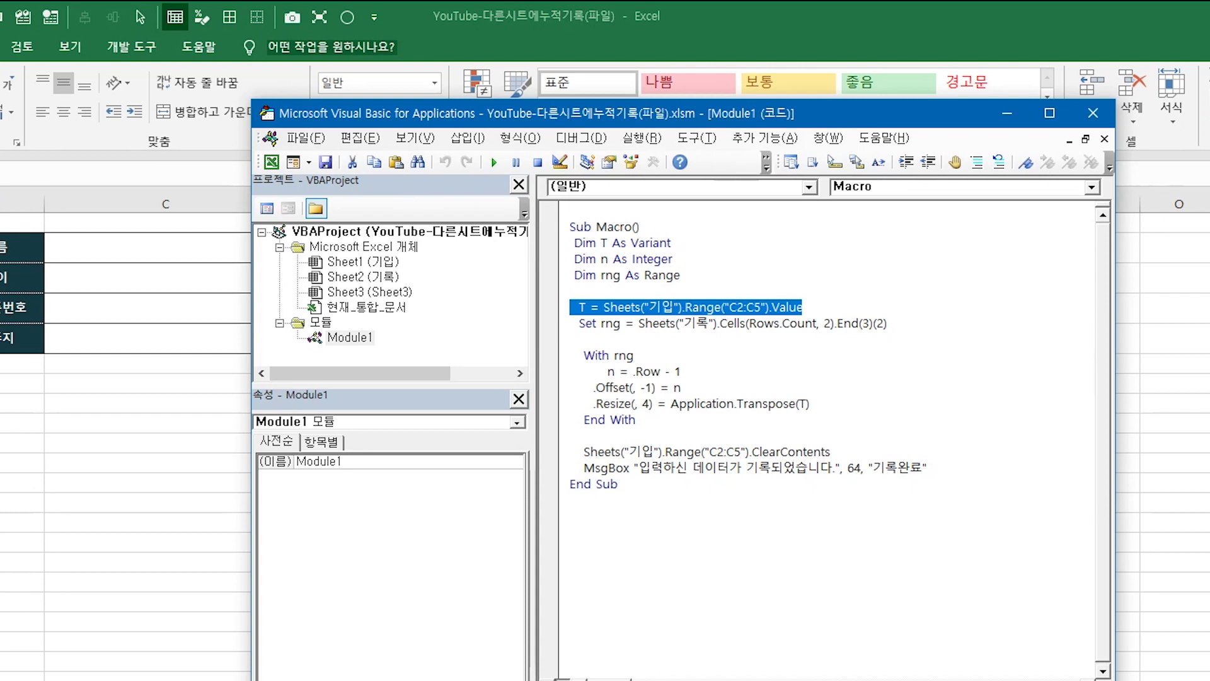
{"action": "left_click", "coordinate": [557, 323]}
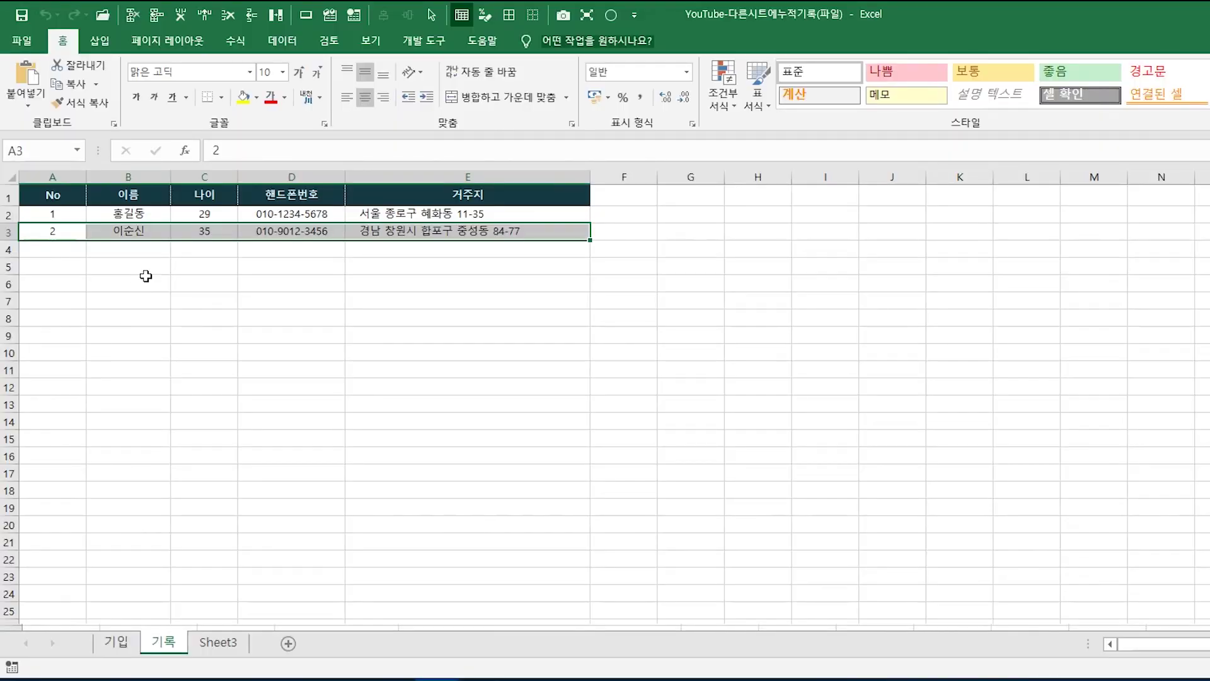
Select B3 and B4 on the 기록 sheet, then highlight Module1's 'n = .Row - 1' line in the VBA editor
{"action": "left_click", "coordinate": [141, 230]}
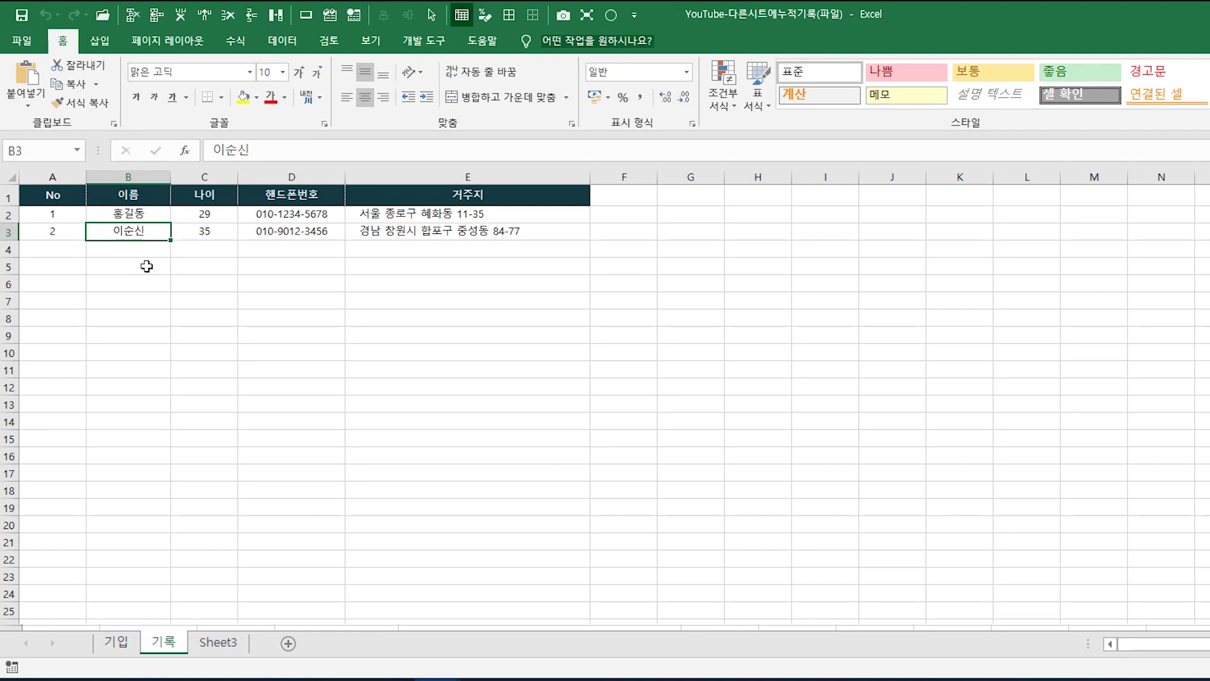
{"action": "left_click", "coordinate": [147, 247]}
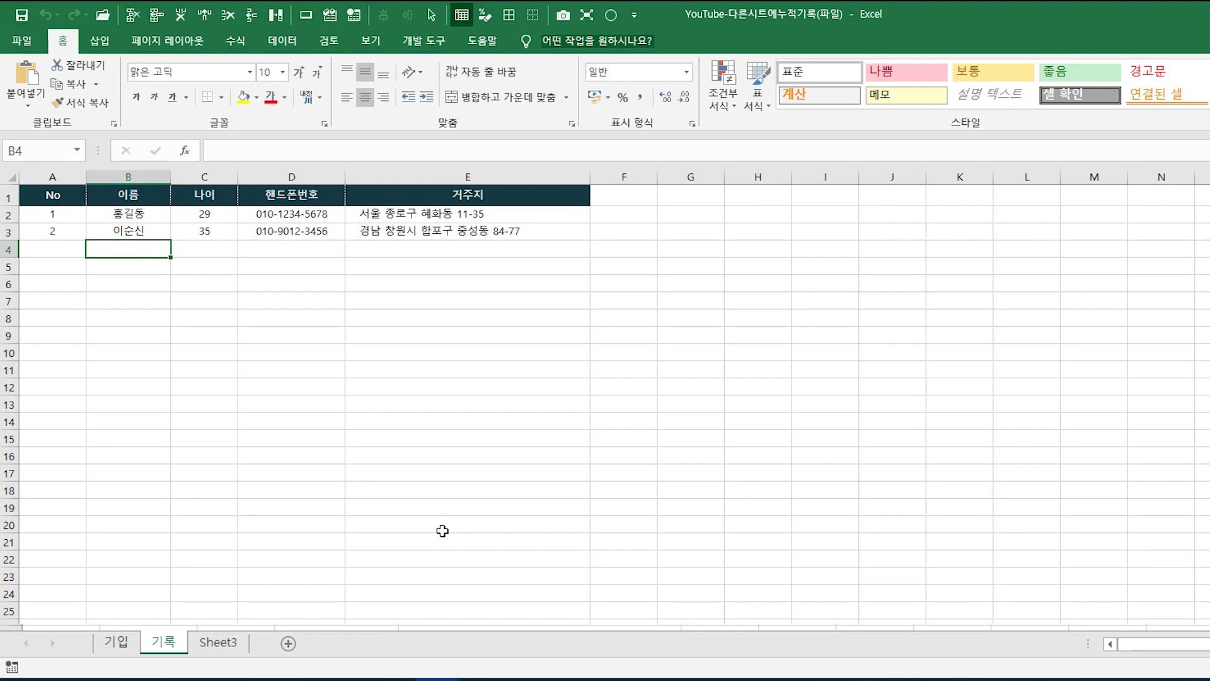
{"action": "left_click", "coordinate": [332, 15]}
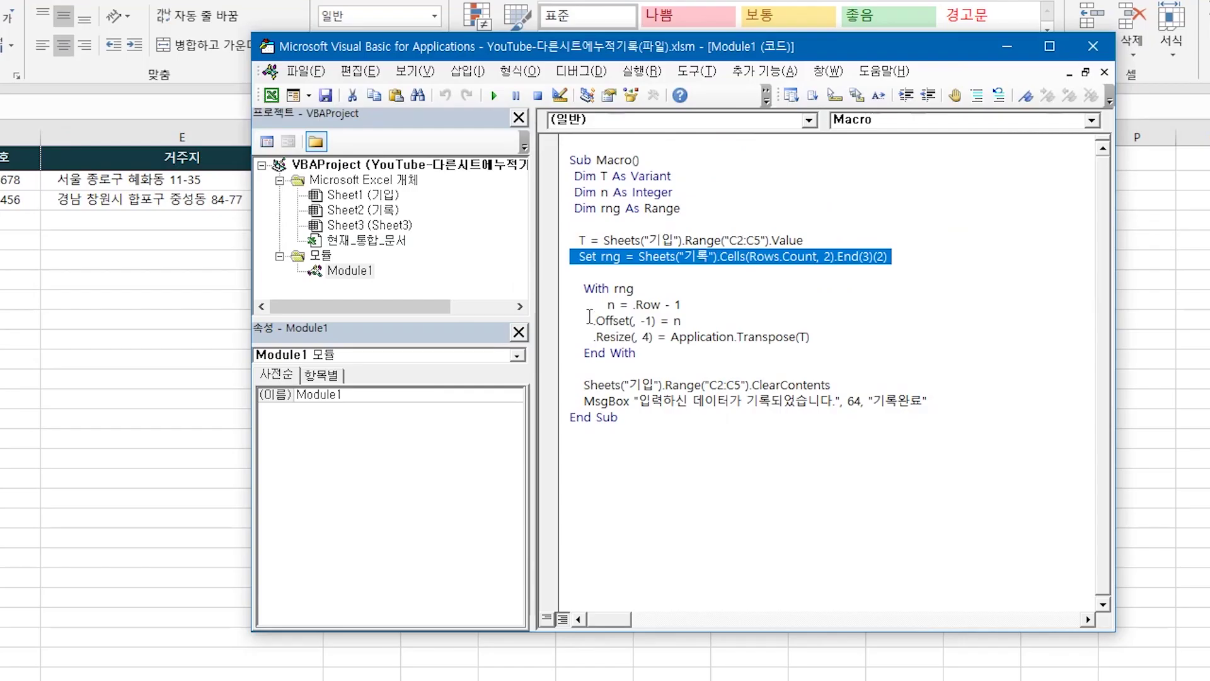
{"action": "left_click_drag", "start_coordinate": [591, 305], "coordinate": [687, 304]}
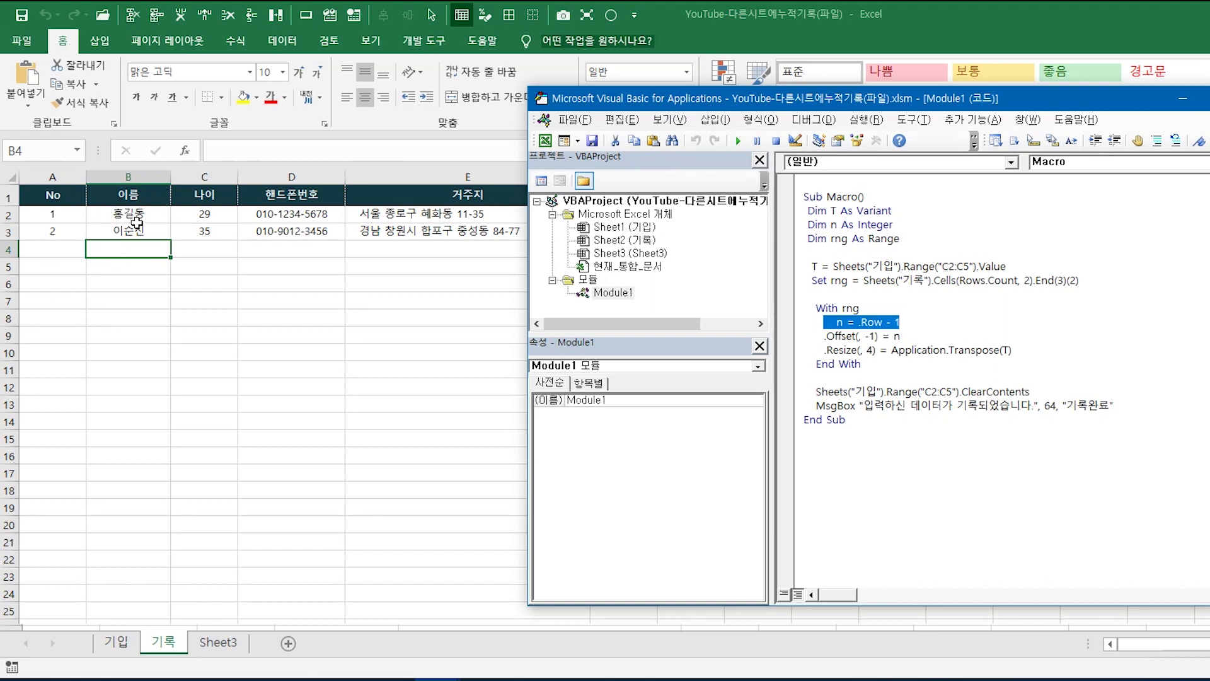
{"action": "left_click", "coordinate": [135, 230]}
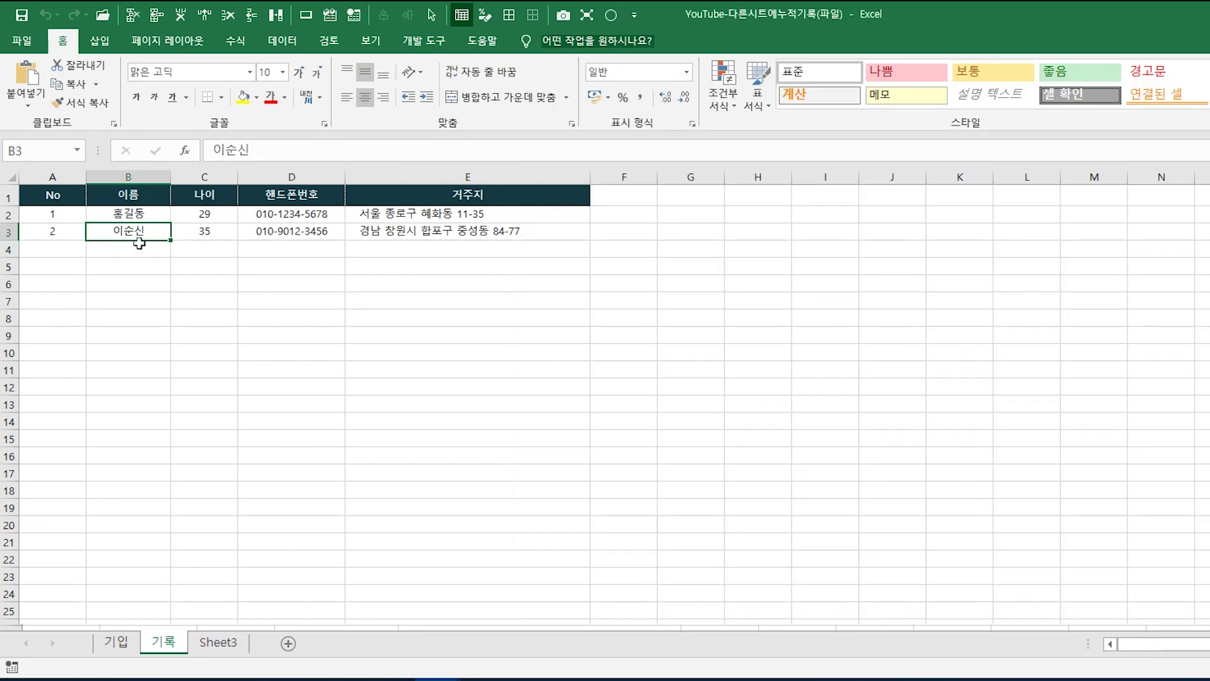
{"action": "left_click", "coordinate": [140, 250]}
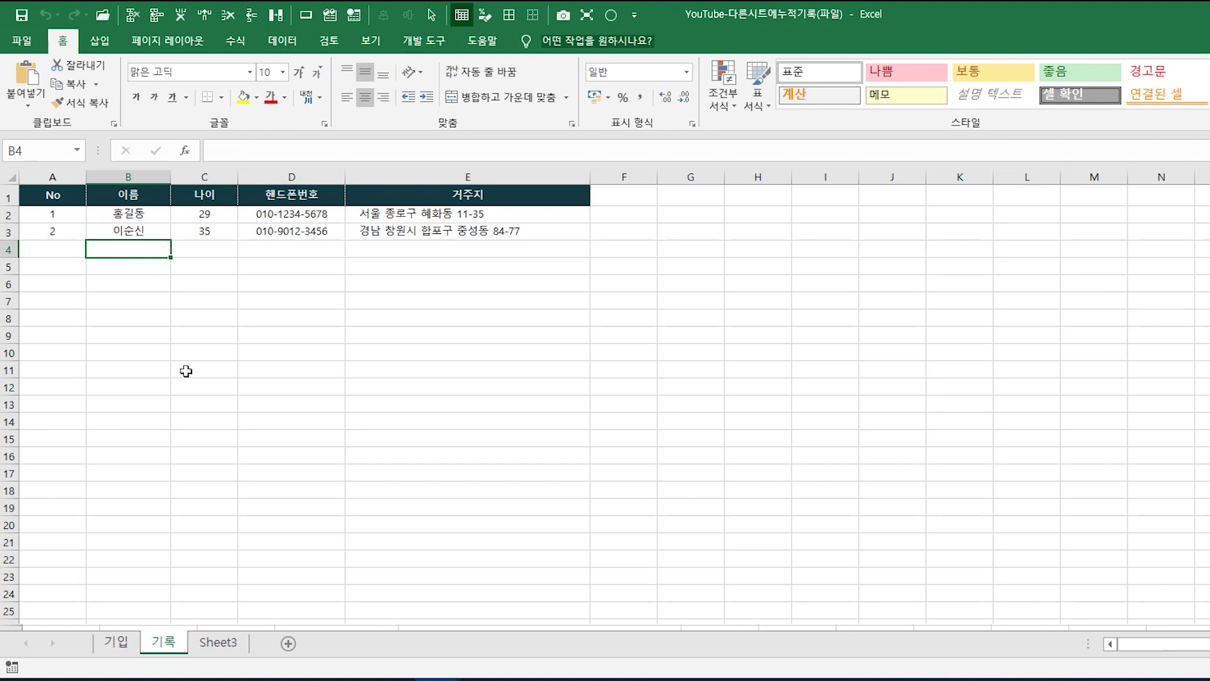
{"action": "left_click", "coordinate": [136, 218]}
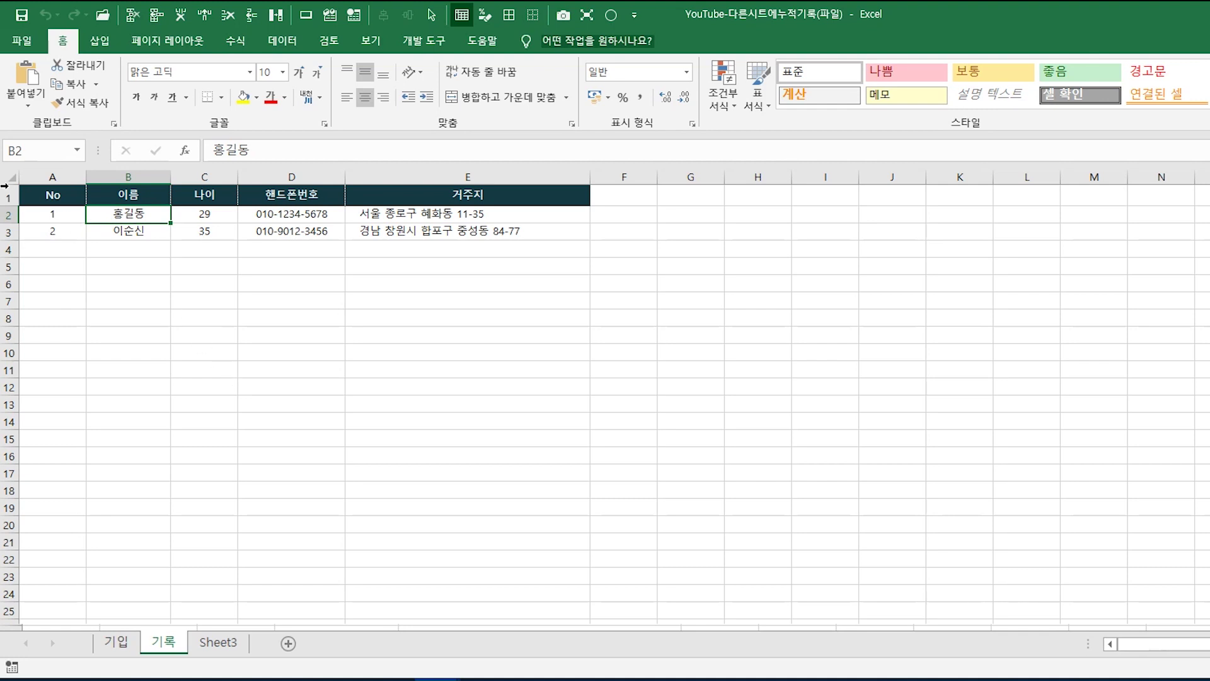
{"action": "left_click", "coordinate": [128, 232]}
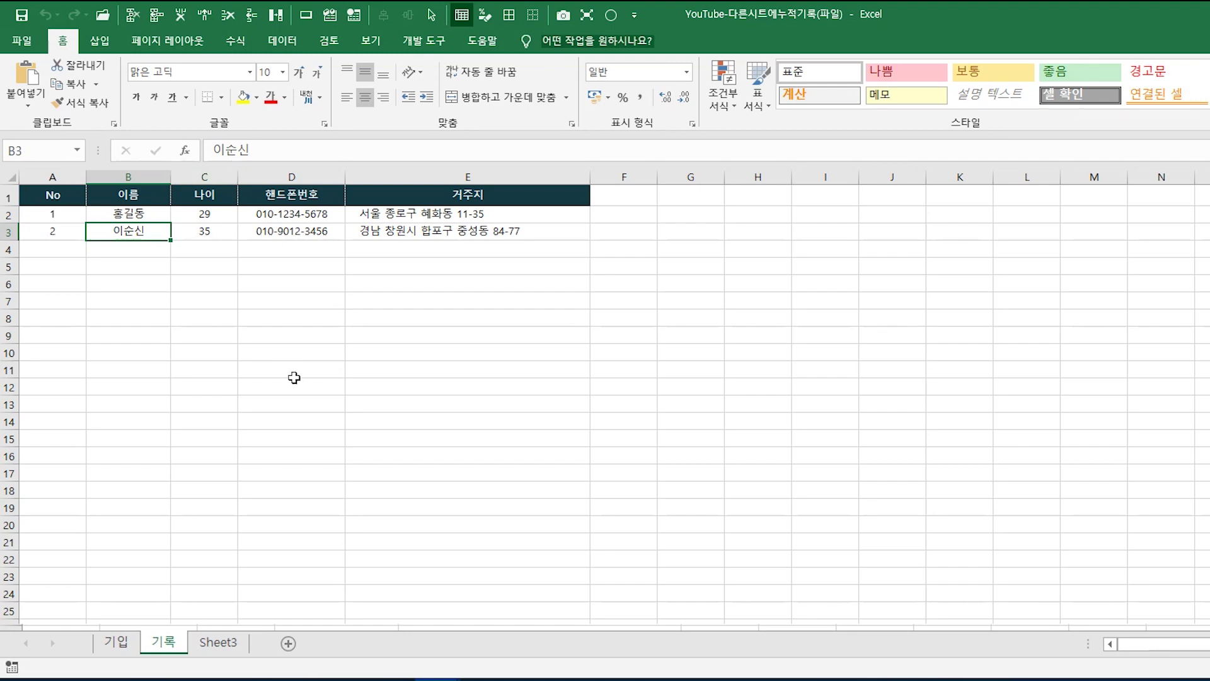
{"action": "left_click", "coordinate": [329, 15]}
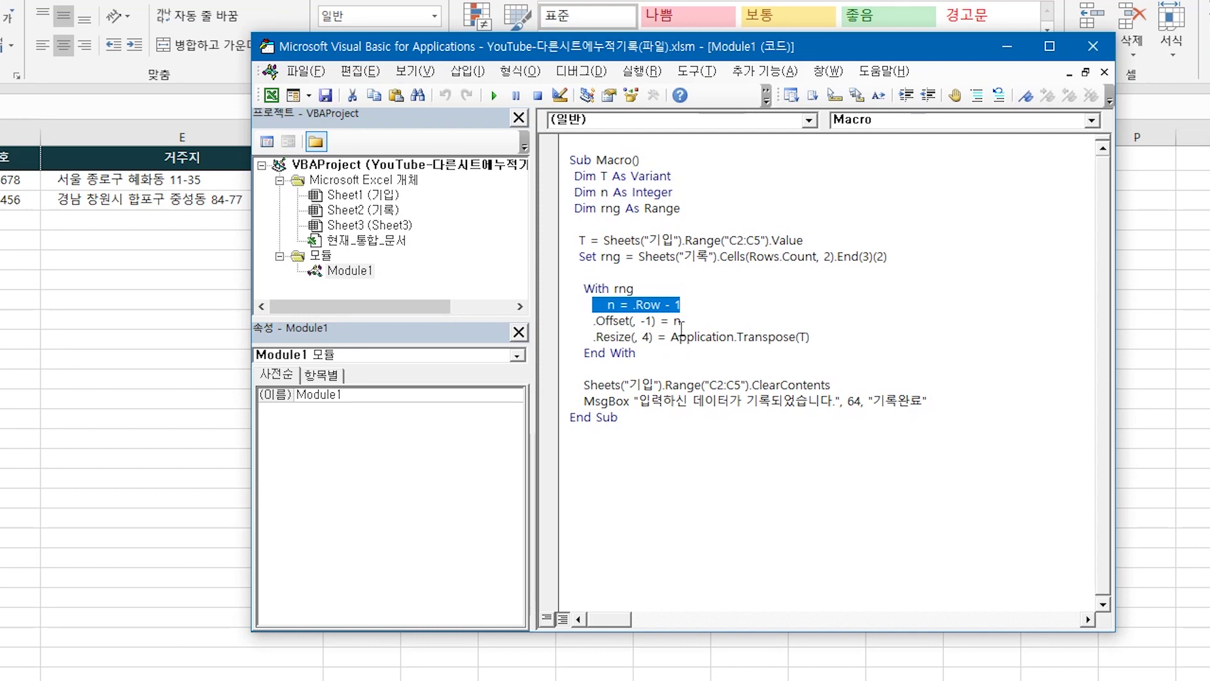
{"action": "left_click", "coordinate": [690, 311]}
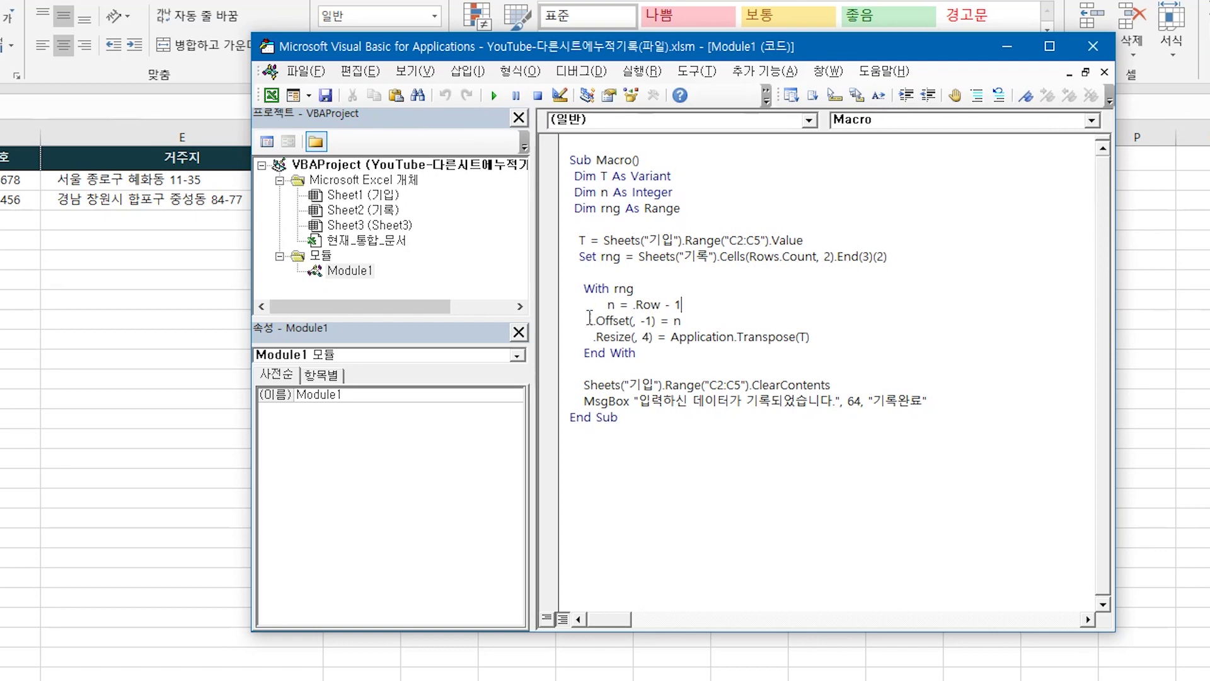
{"action": "left_click_drag", "start_coordinate": [583, 304], "coordinate": [729, 298]}
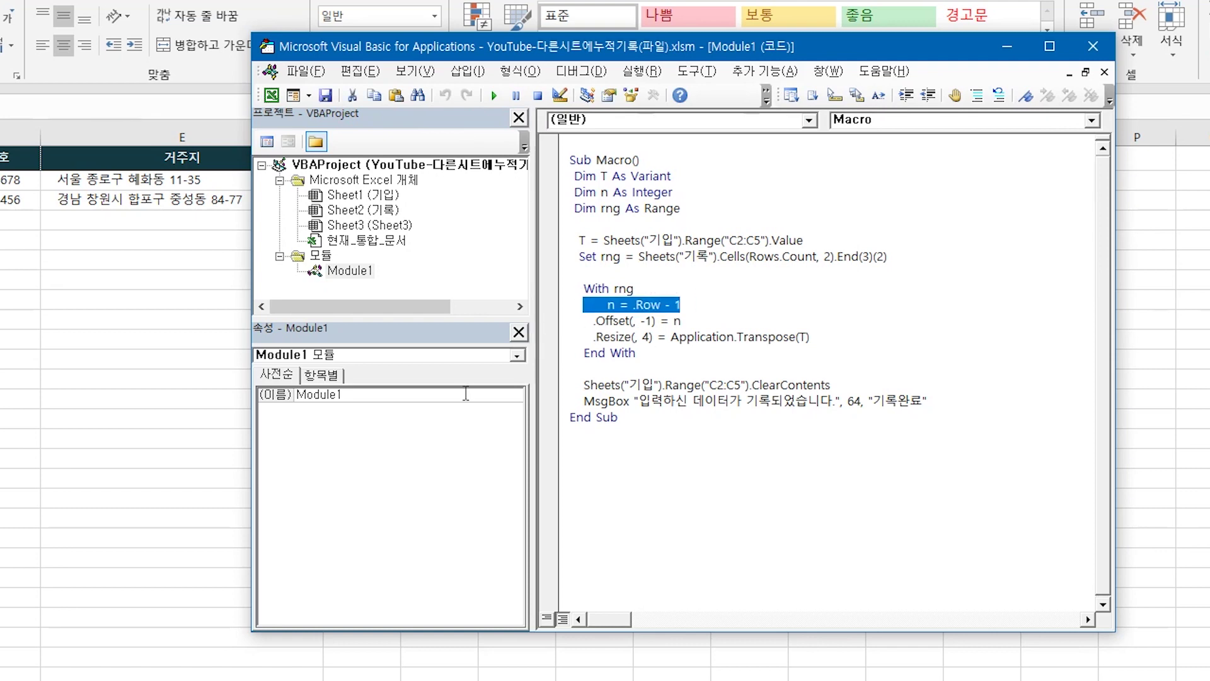
{"action": "left_click_drag", "start_coordinate": [591, 322], "coordinate": [679, 320]}
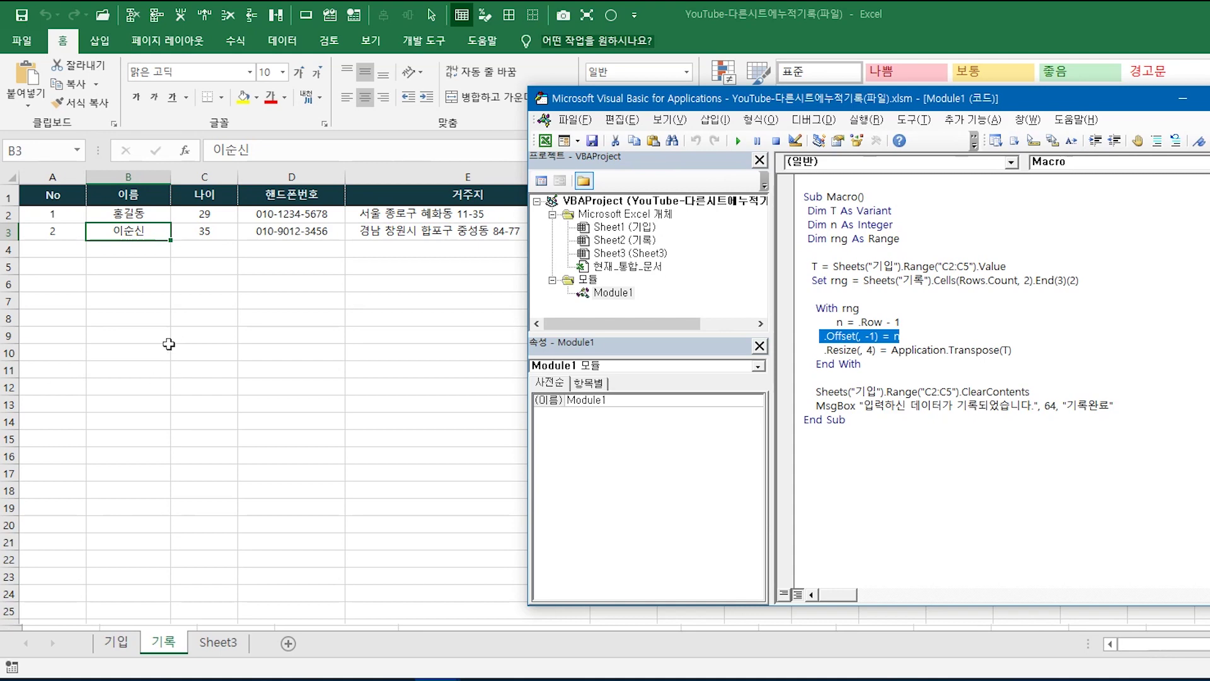
{"action": "left_click", "coordinate": [148, 232]}
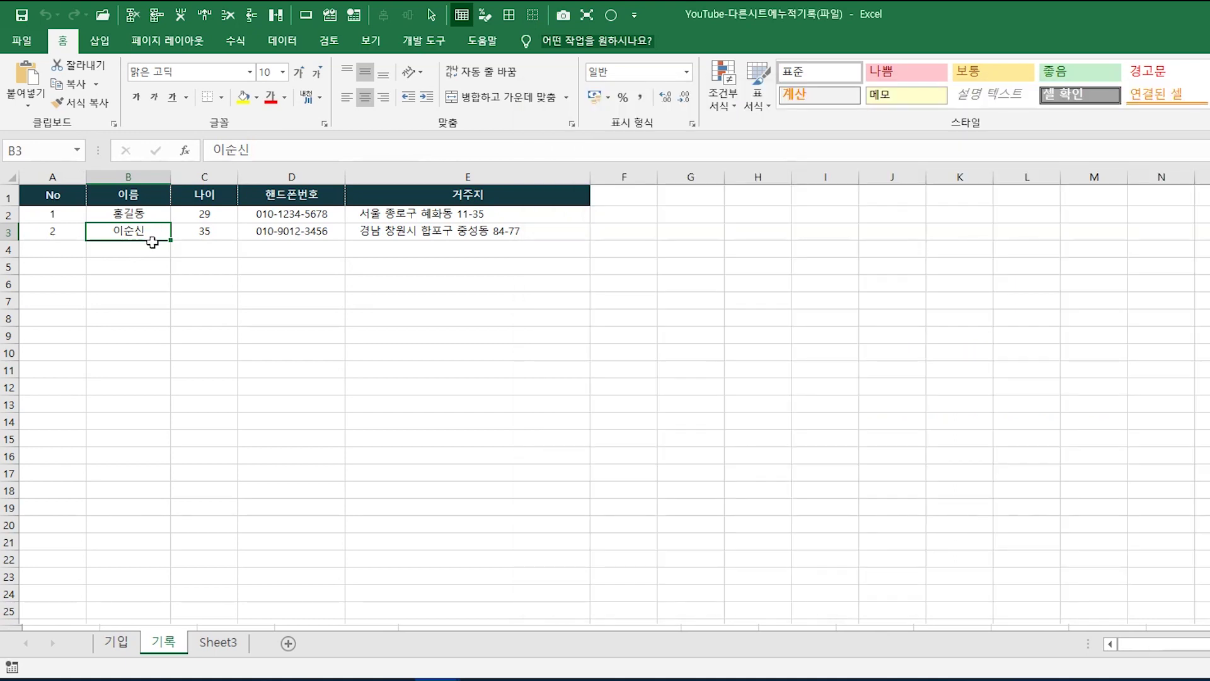
{"action": "left_click", "coordinate": [55, 233]}
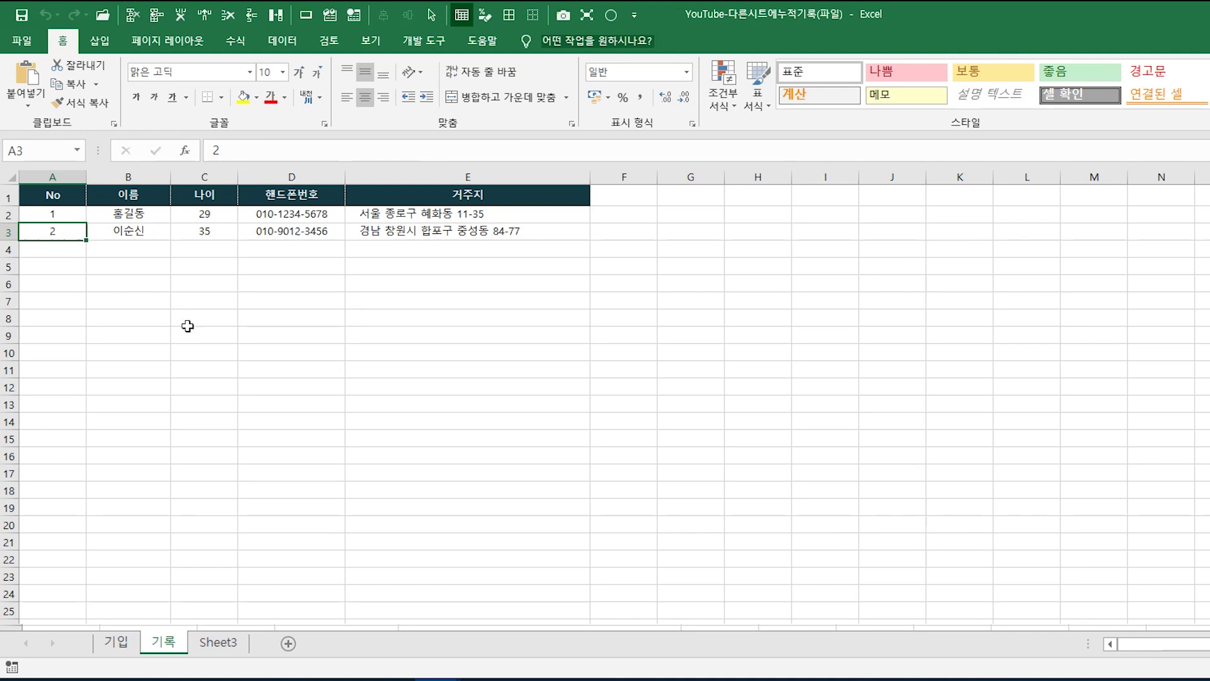
{"action": "left_click", "coordinate": [61, 251]}
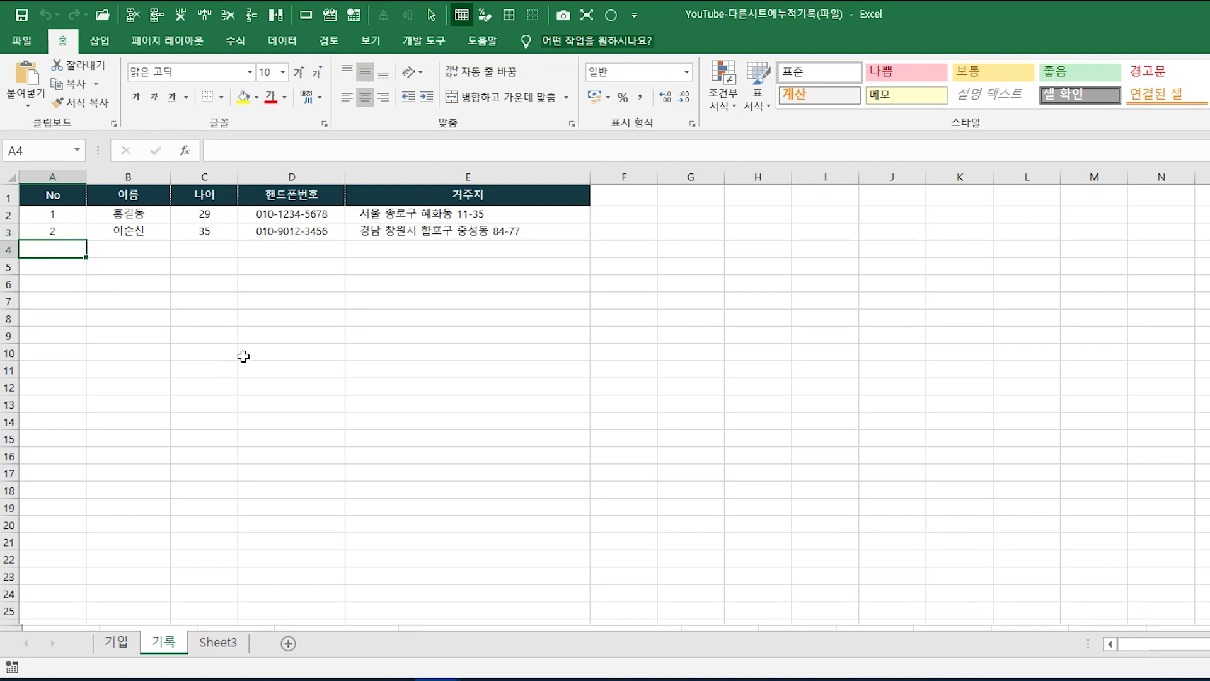
{"action": "key", "text": "alt+F11"}
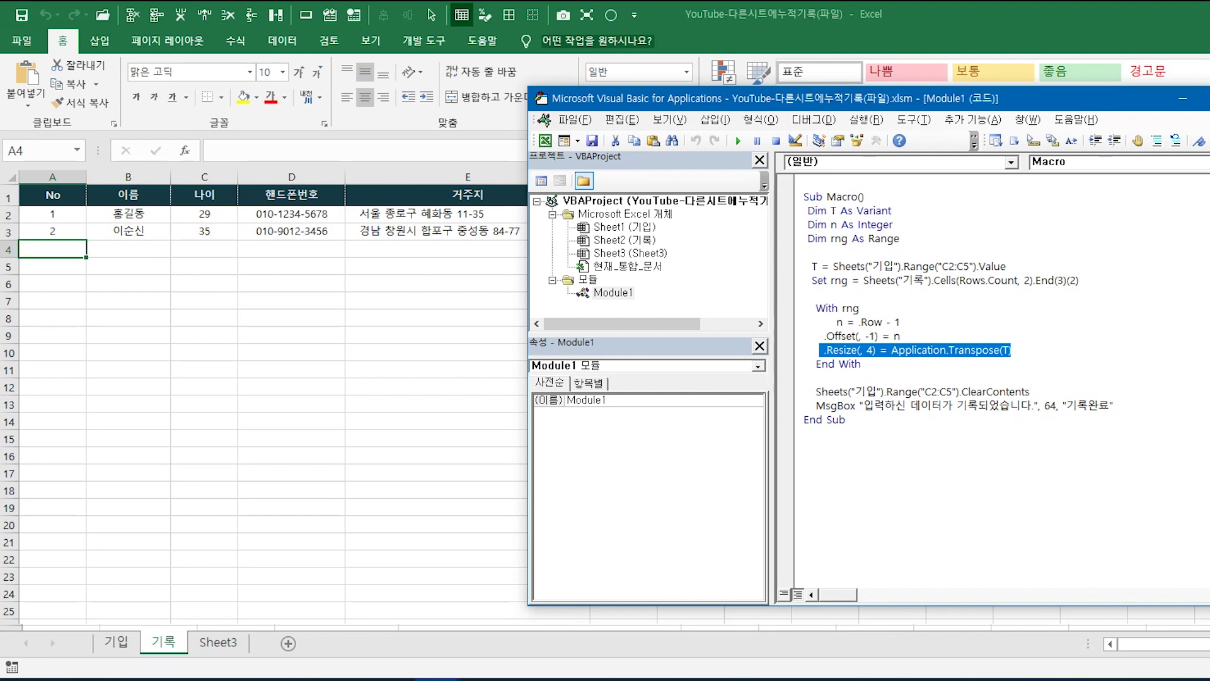
{"action": "left_click", "coordinate": [225, 351]}
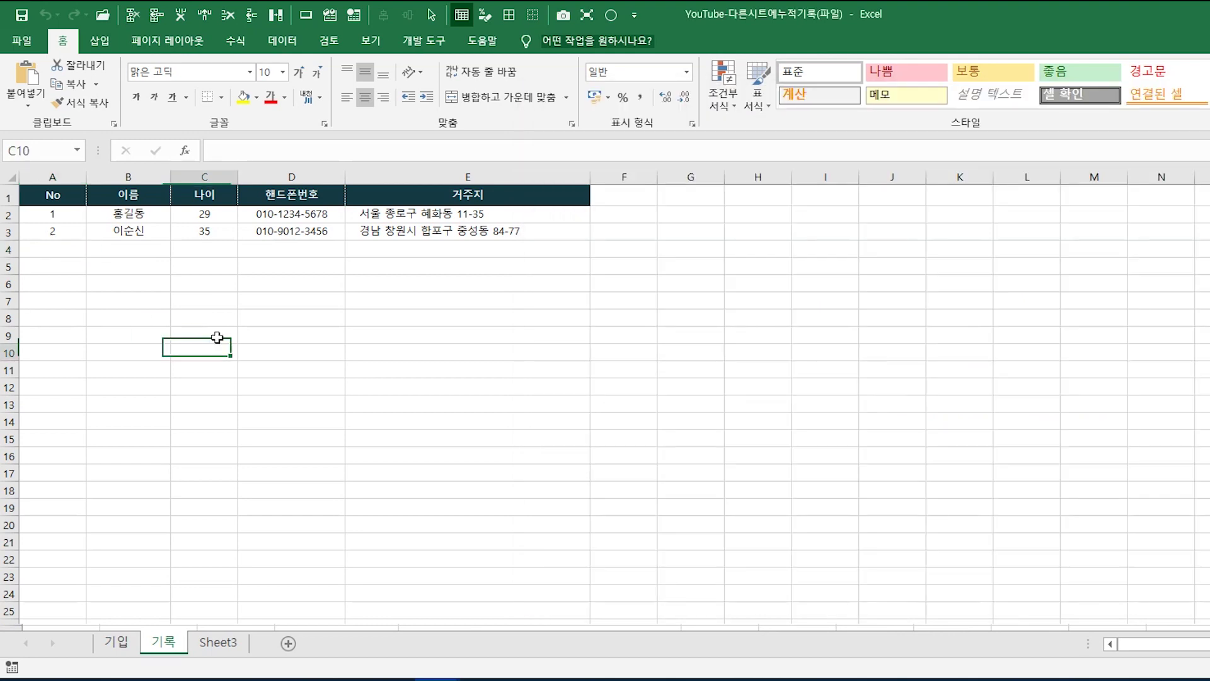
{"action": "left_click", "coordinate": [132, 232]}
{"action": "left_click_drag", "start_coordinate": [166, 232], "coordinate": [396, 232]}
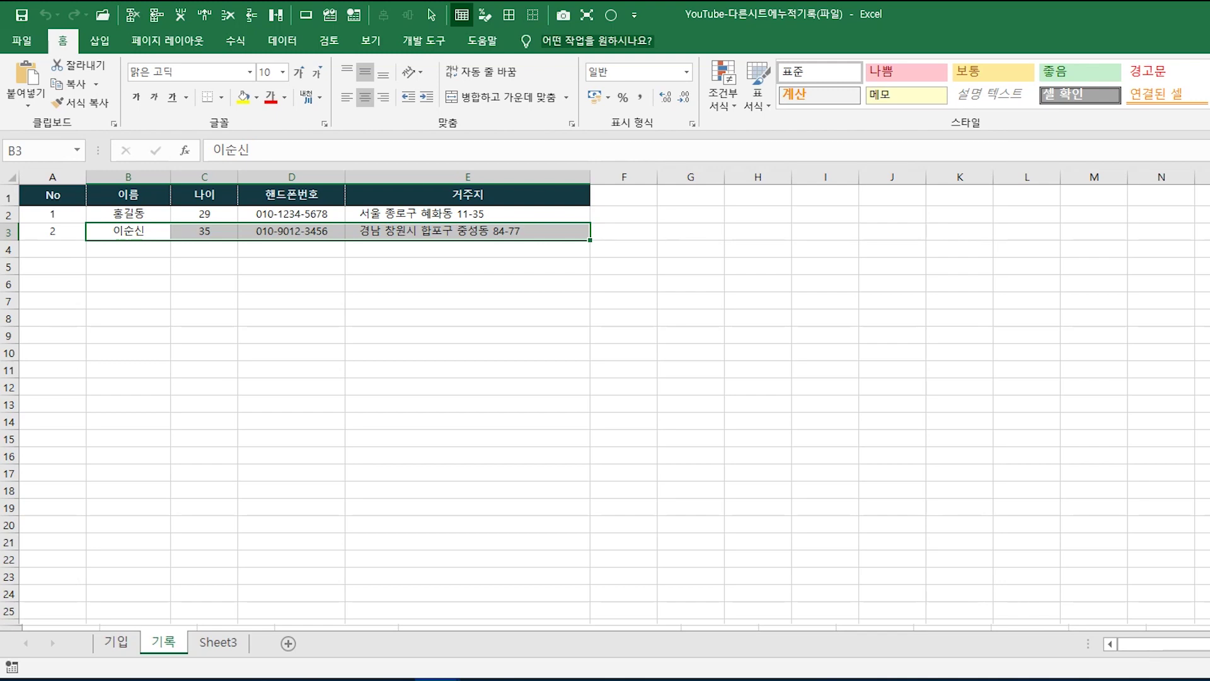
{"action": "left_click", "coordinate": [329, 14]}
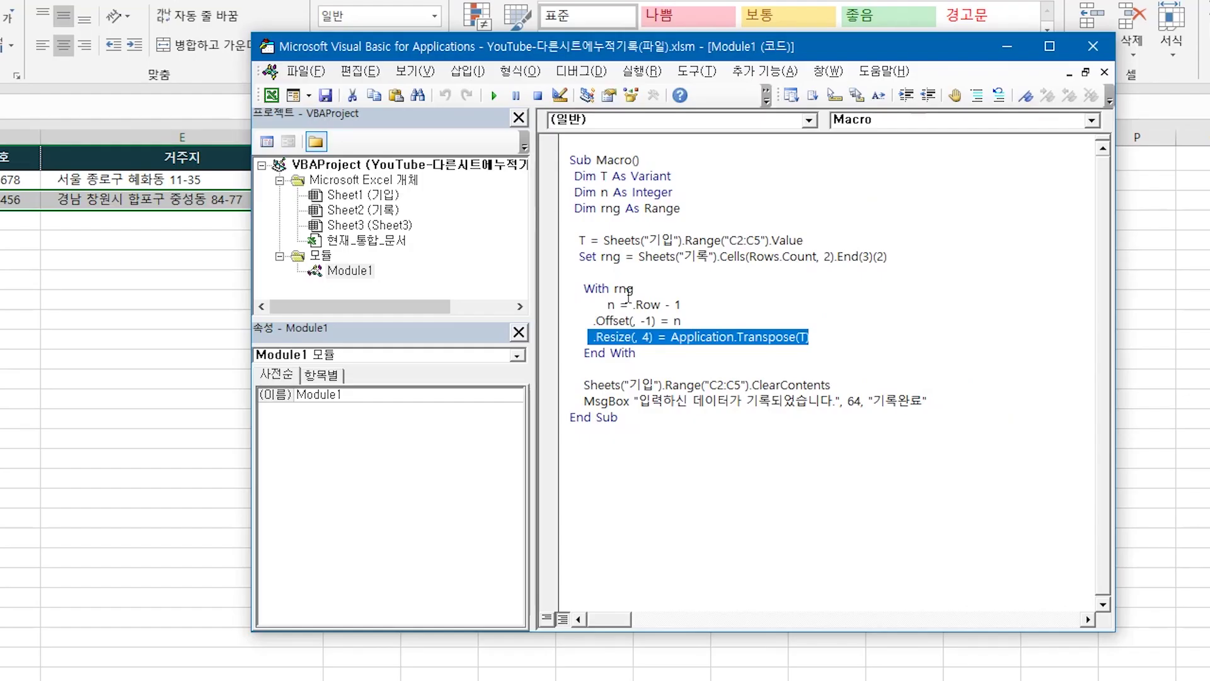
{"action": "left_click_drag", "start_coordinate": [665, 337], "coordinate": [796, 337]}
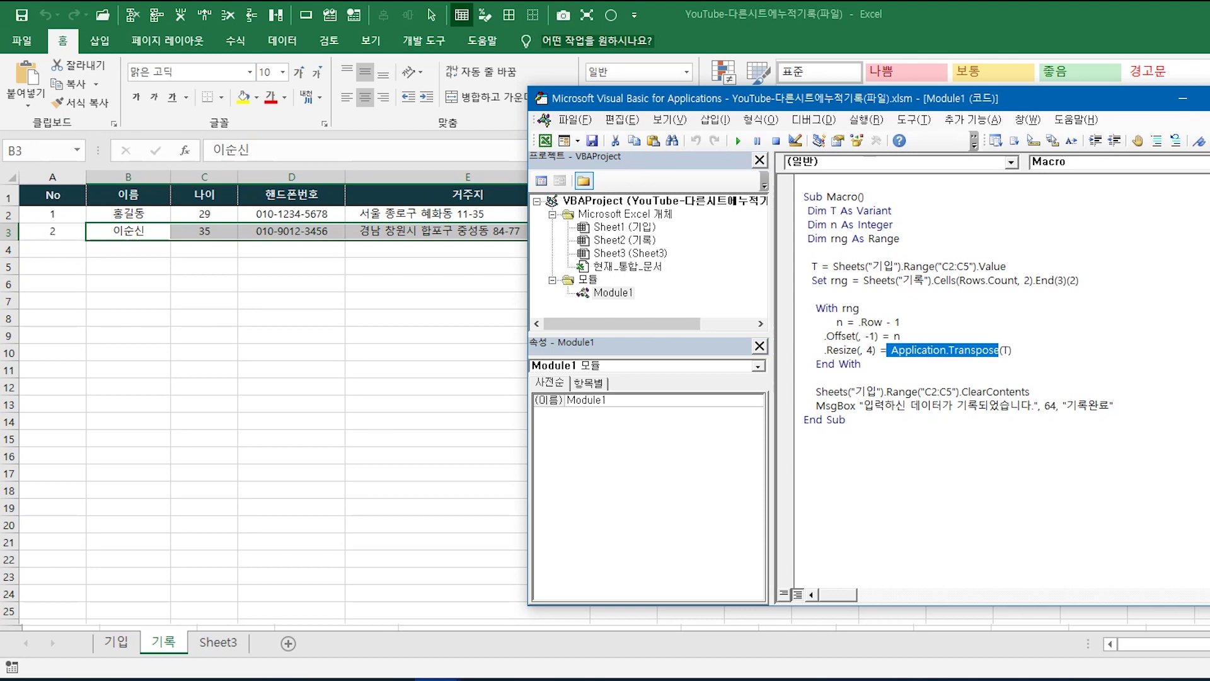
{"action": "left_click_drag", "start_coordinate": [811, 391], "coordinate": [1028, 391]}
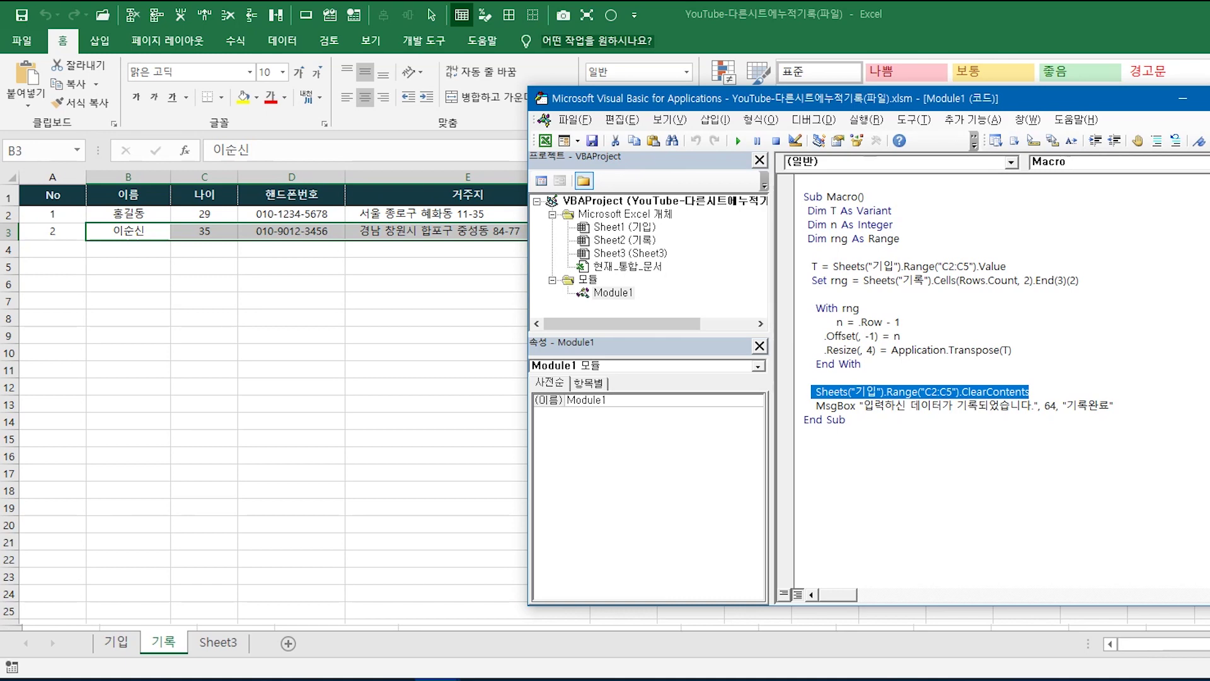
{"action": "left_click", "coordinate": [816, 406]}
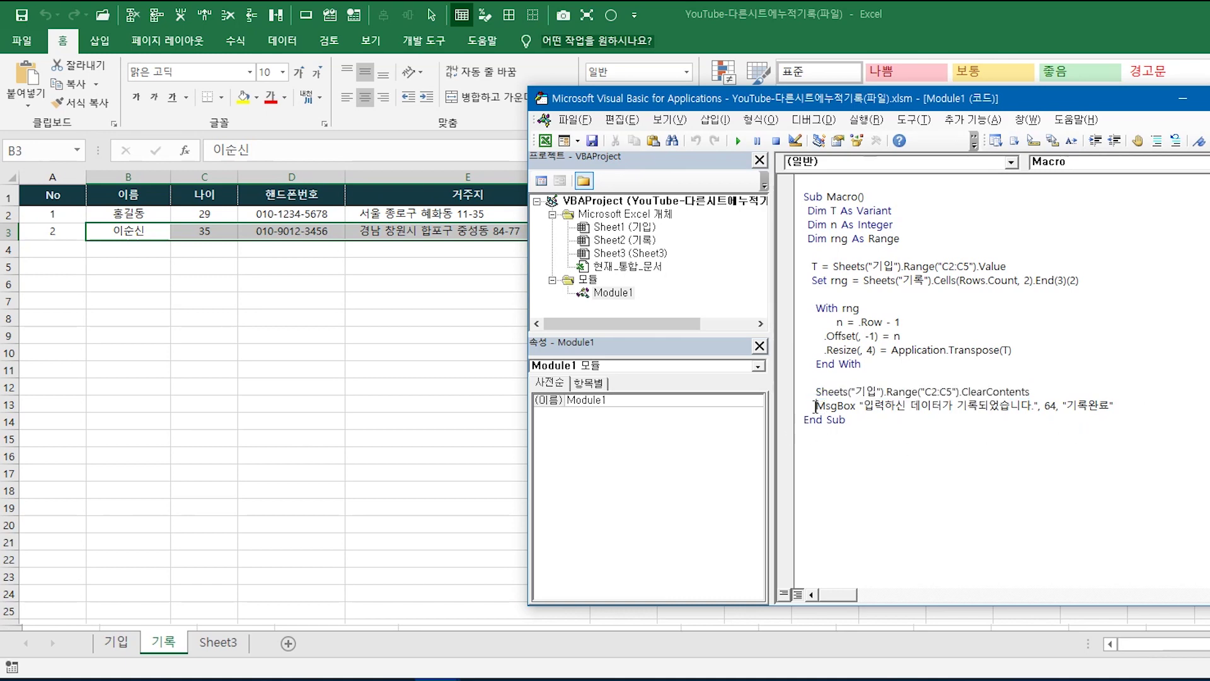
{"action": "left_click_drag", "start_coordinate": [816, 406], "coordinate": [1171, 405]}
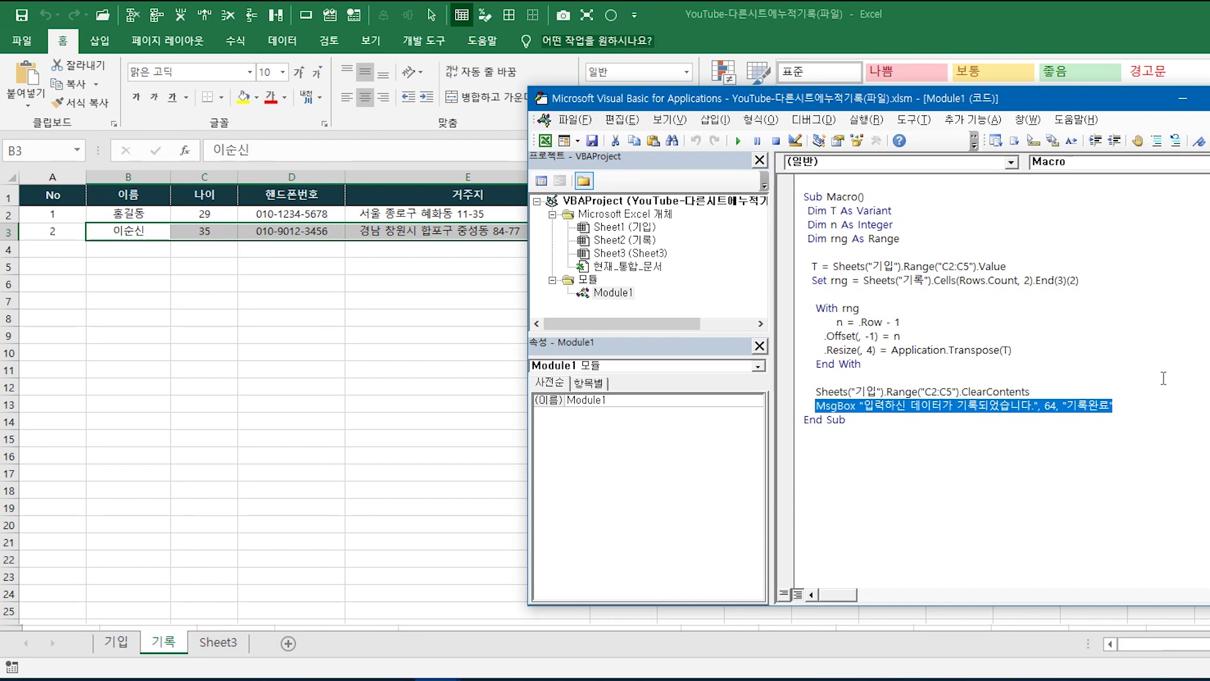
{"action": "left_click_drag", "start_coordinate": [804, 420], "coordinate": [845, 420]}
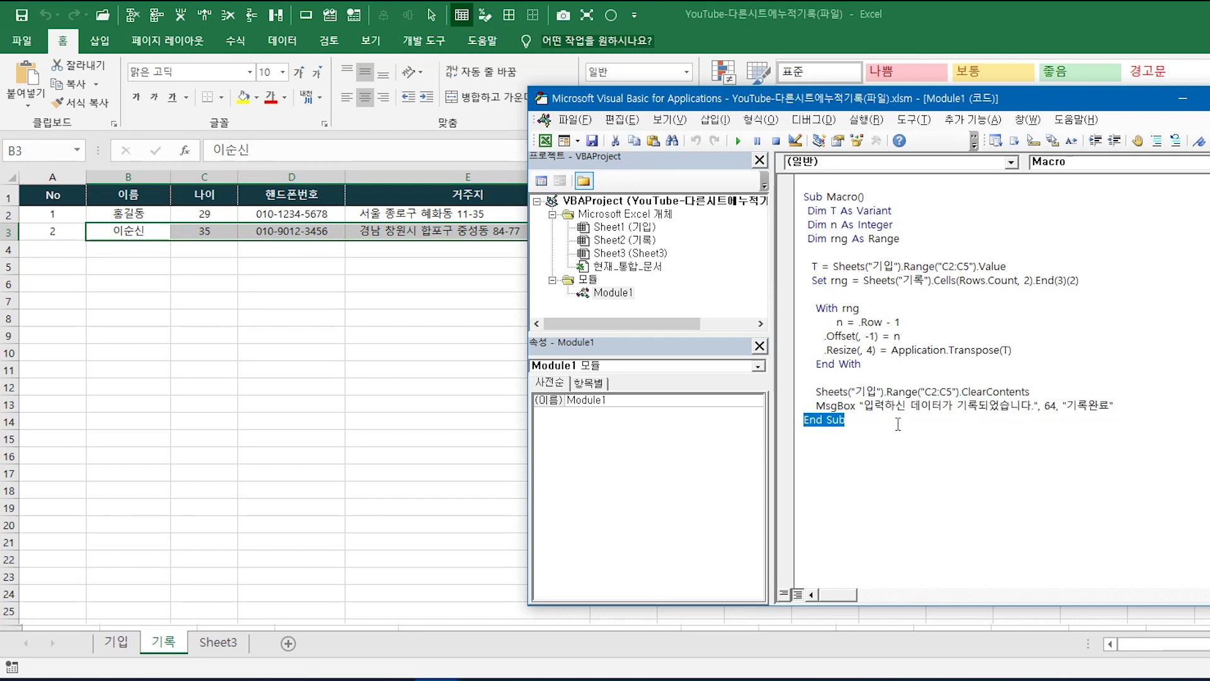